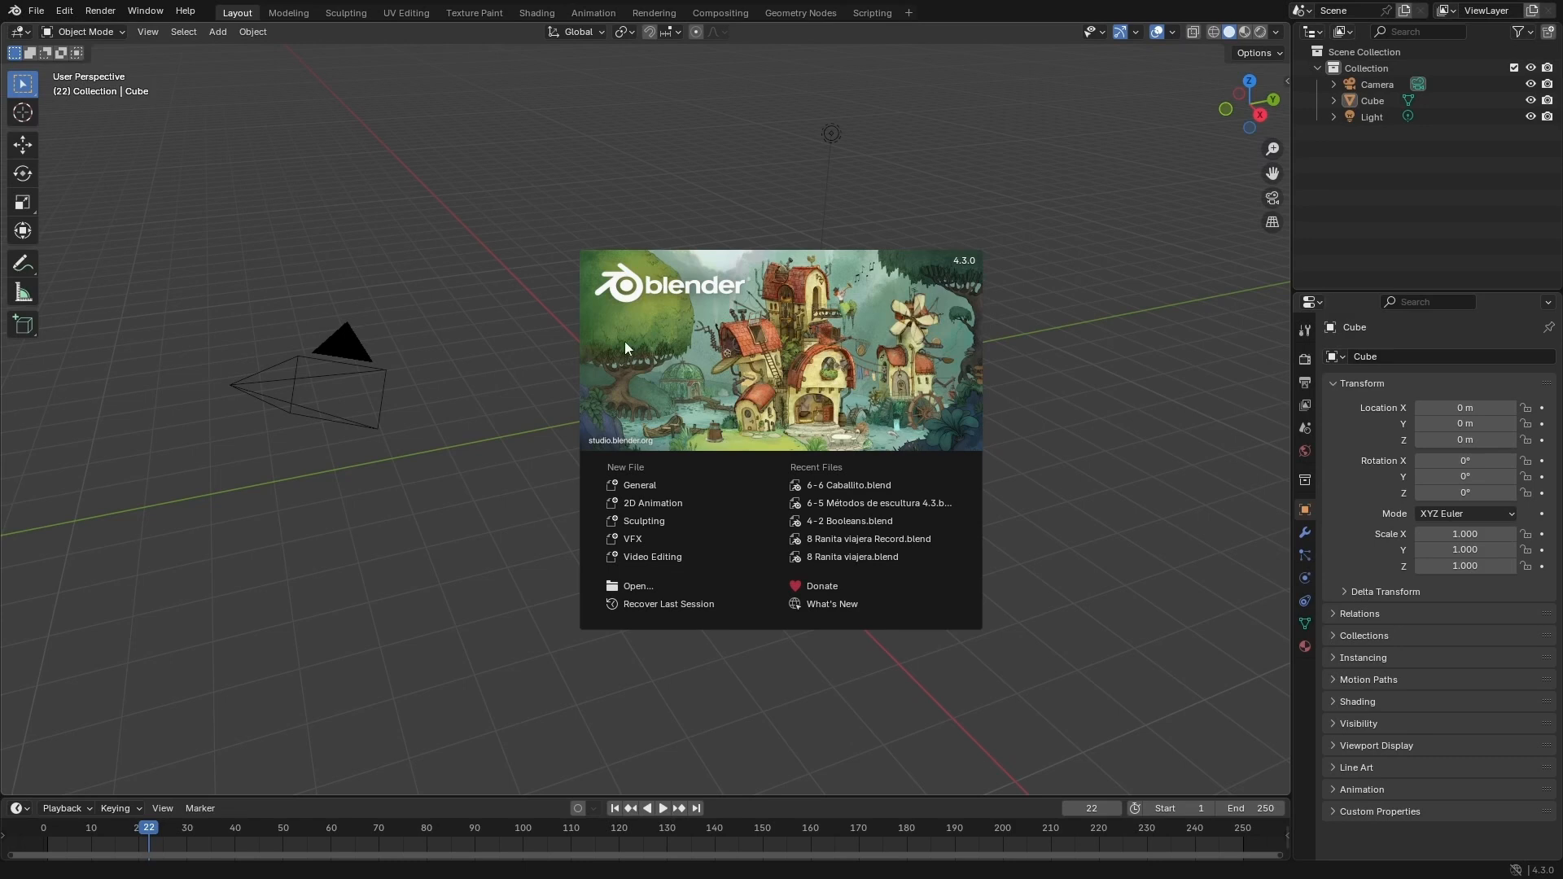
Set the keymap preferences to select with the Right mouse button and use Search as the spacebar action
{"action": "left_click", "coordinate": [70, 10]}
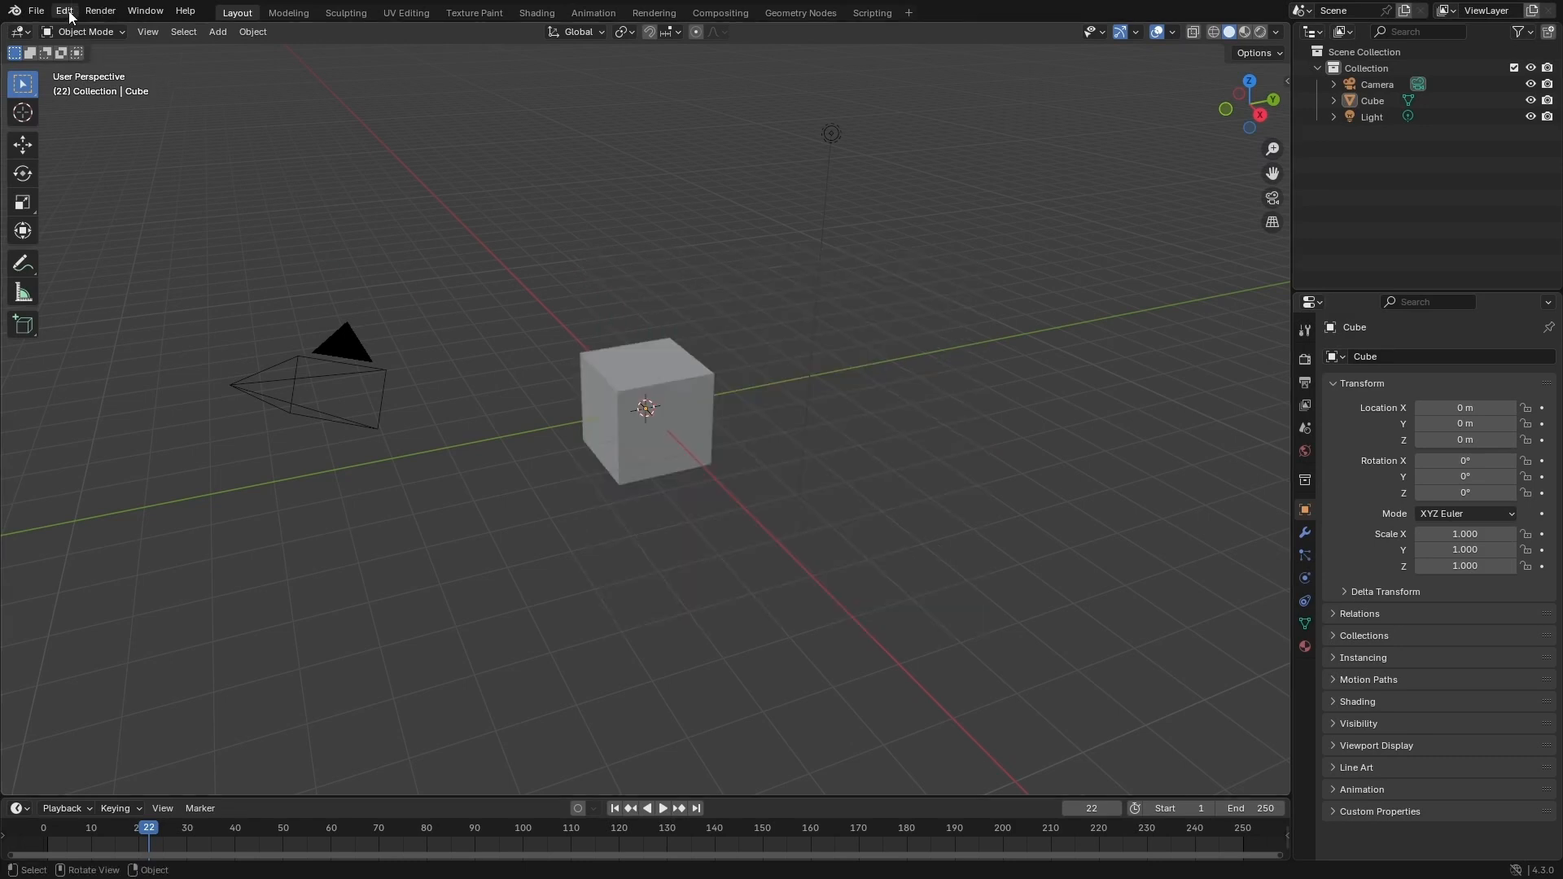
{"action": "left_click", "coordinate": [70, 12]}
{"action": "left_click", "coordinate": [99, 218]}
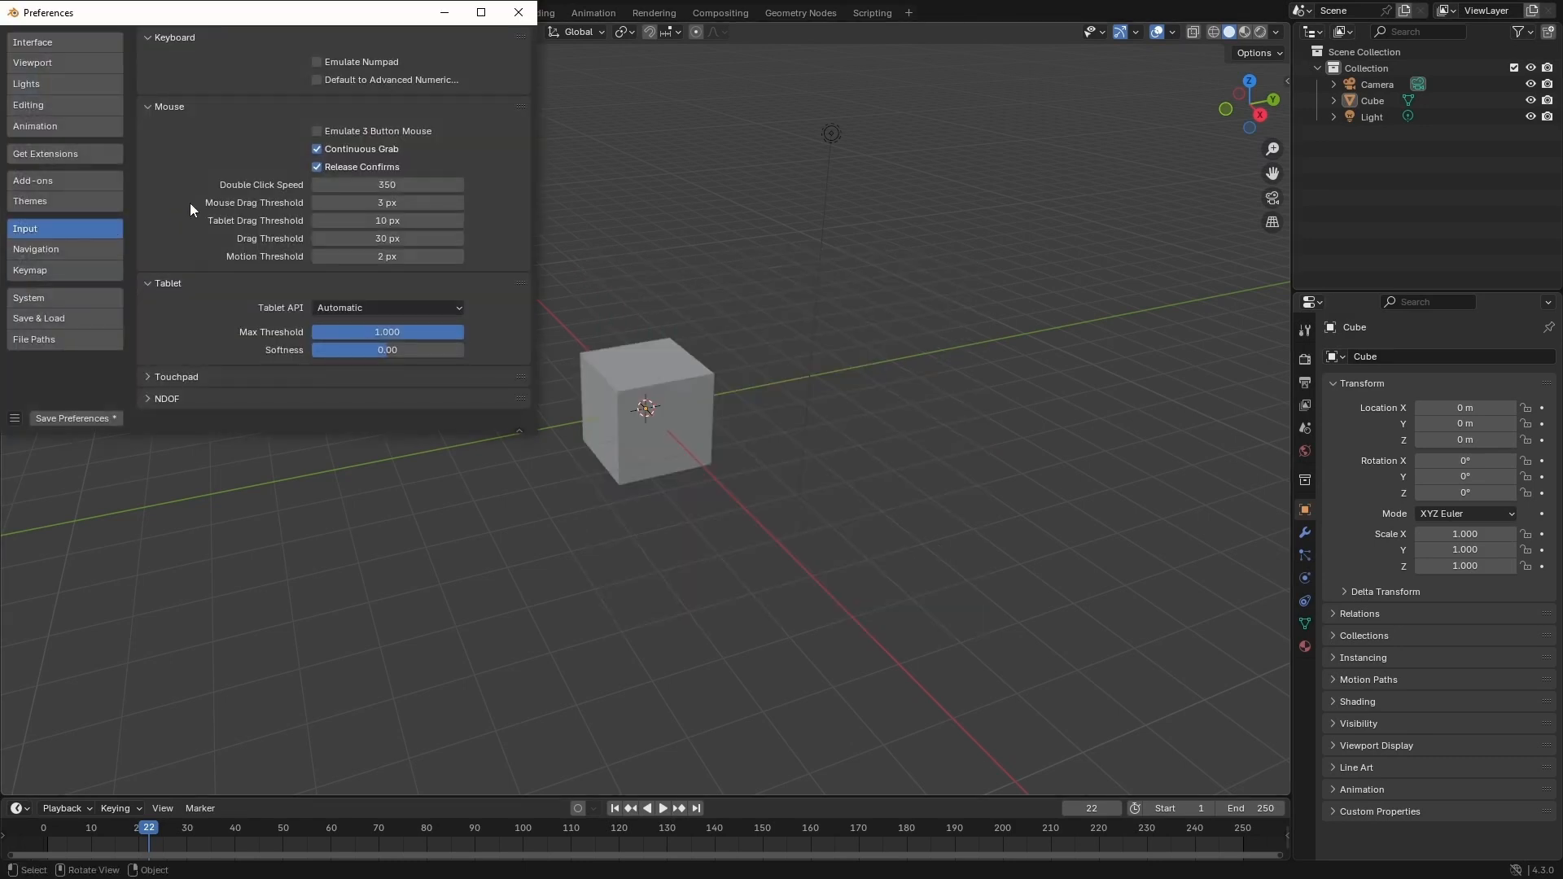
{"action": "left_click", "coordinate": [197, 329]}
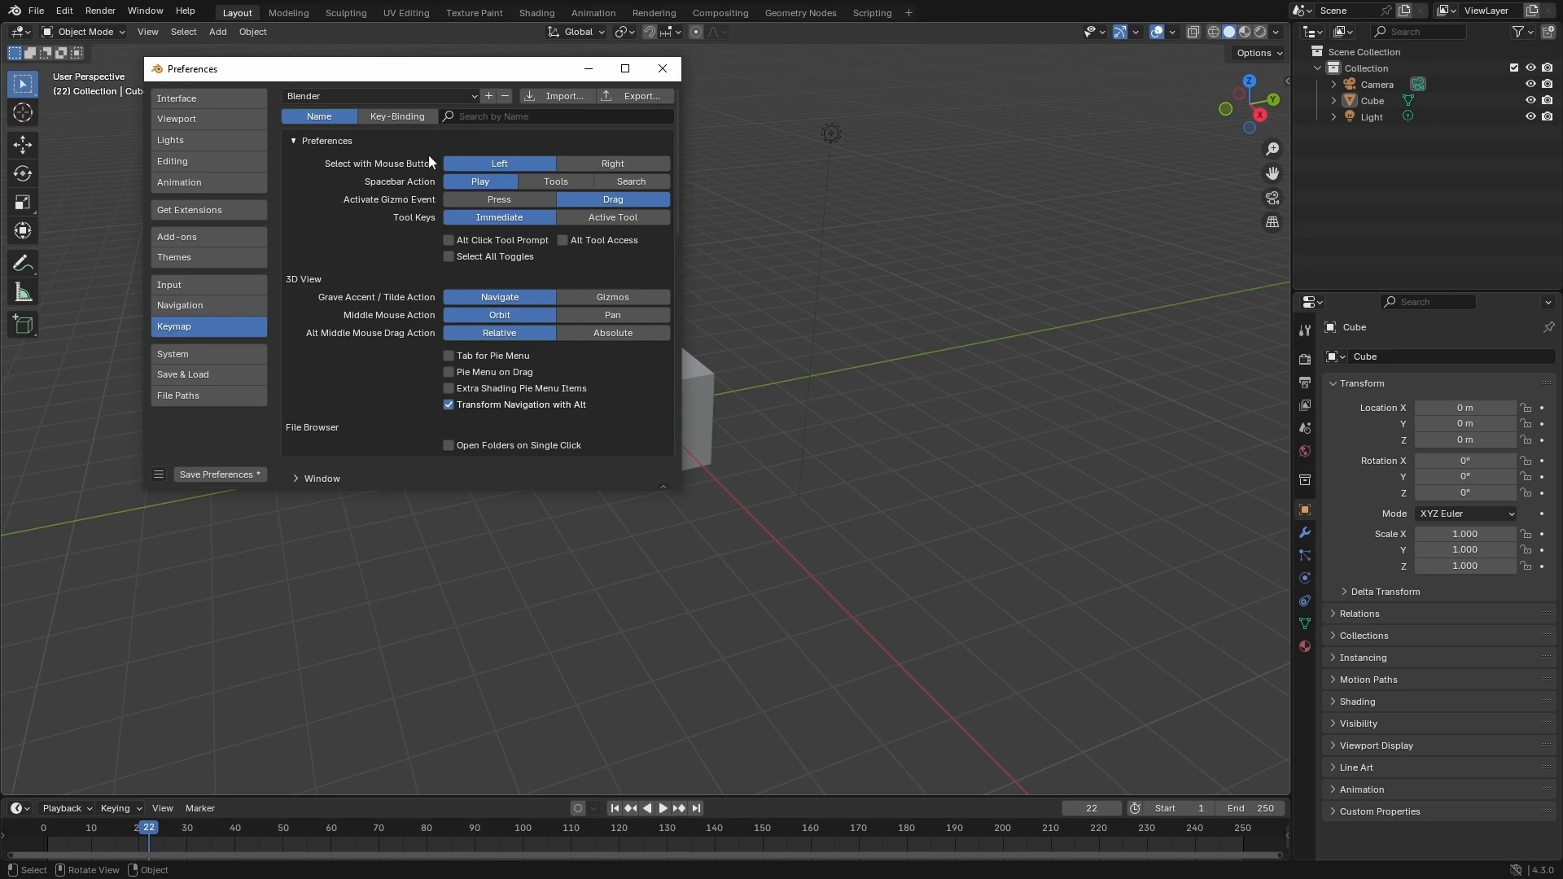
{"action": "left_click", "coordinate": [613, 164]}
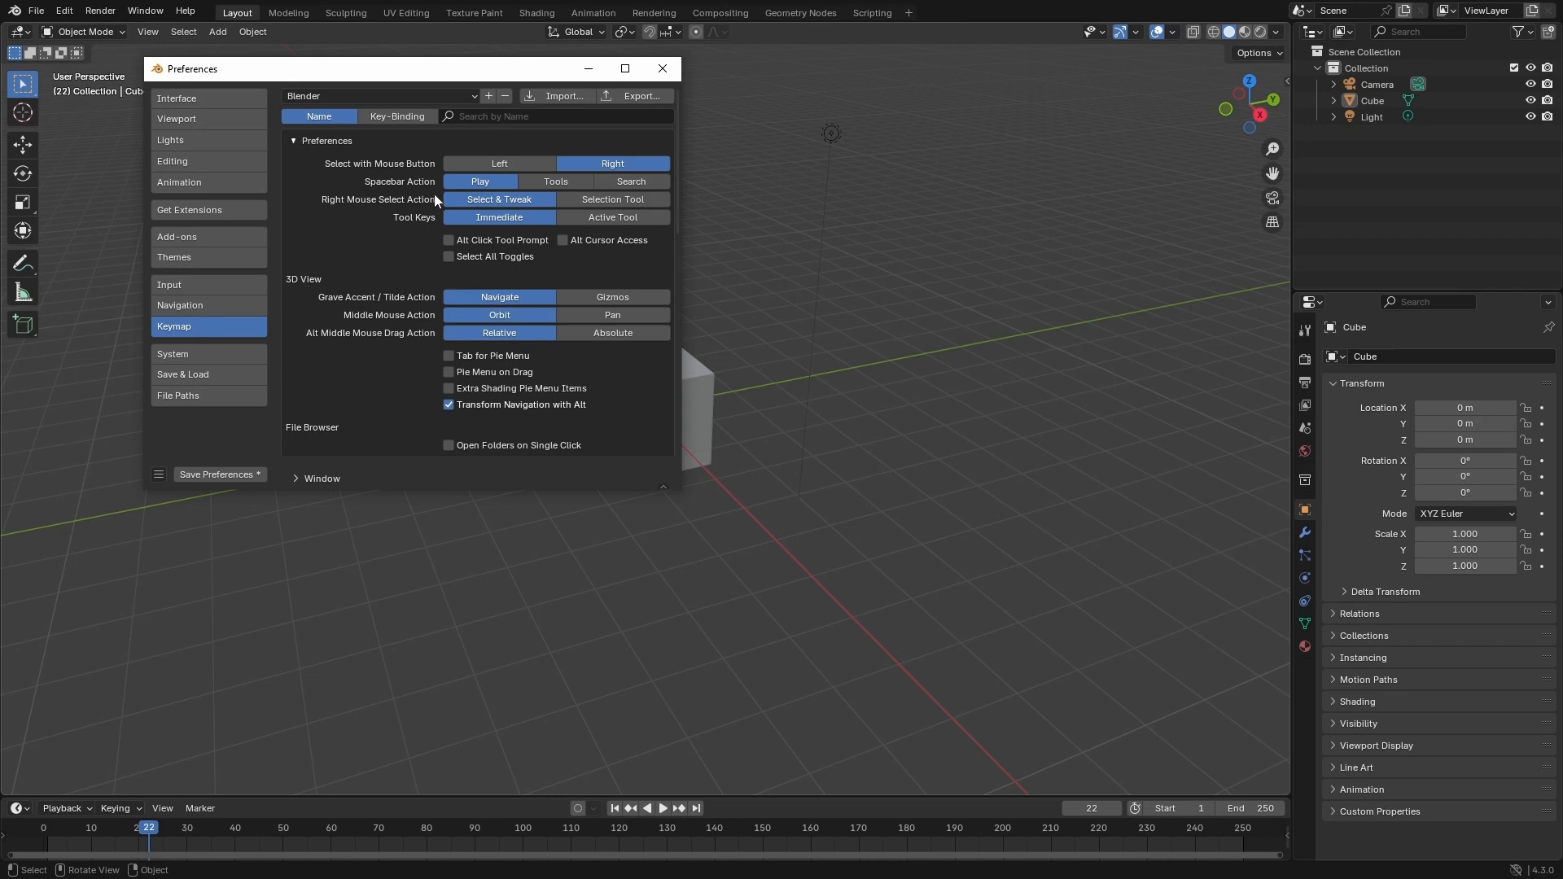
{"action": "left_click", "coordinate": [637, 179]}
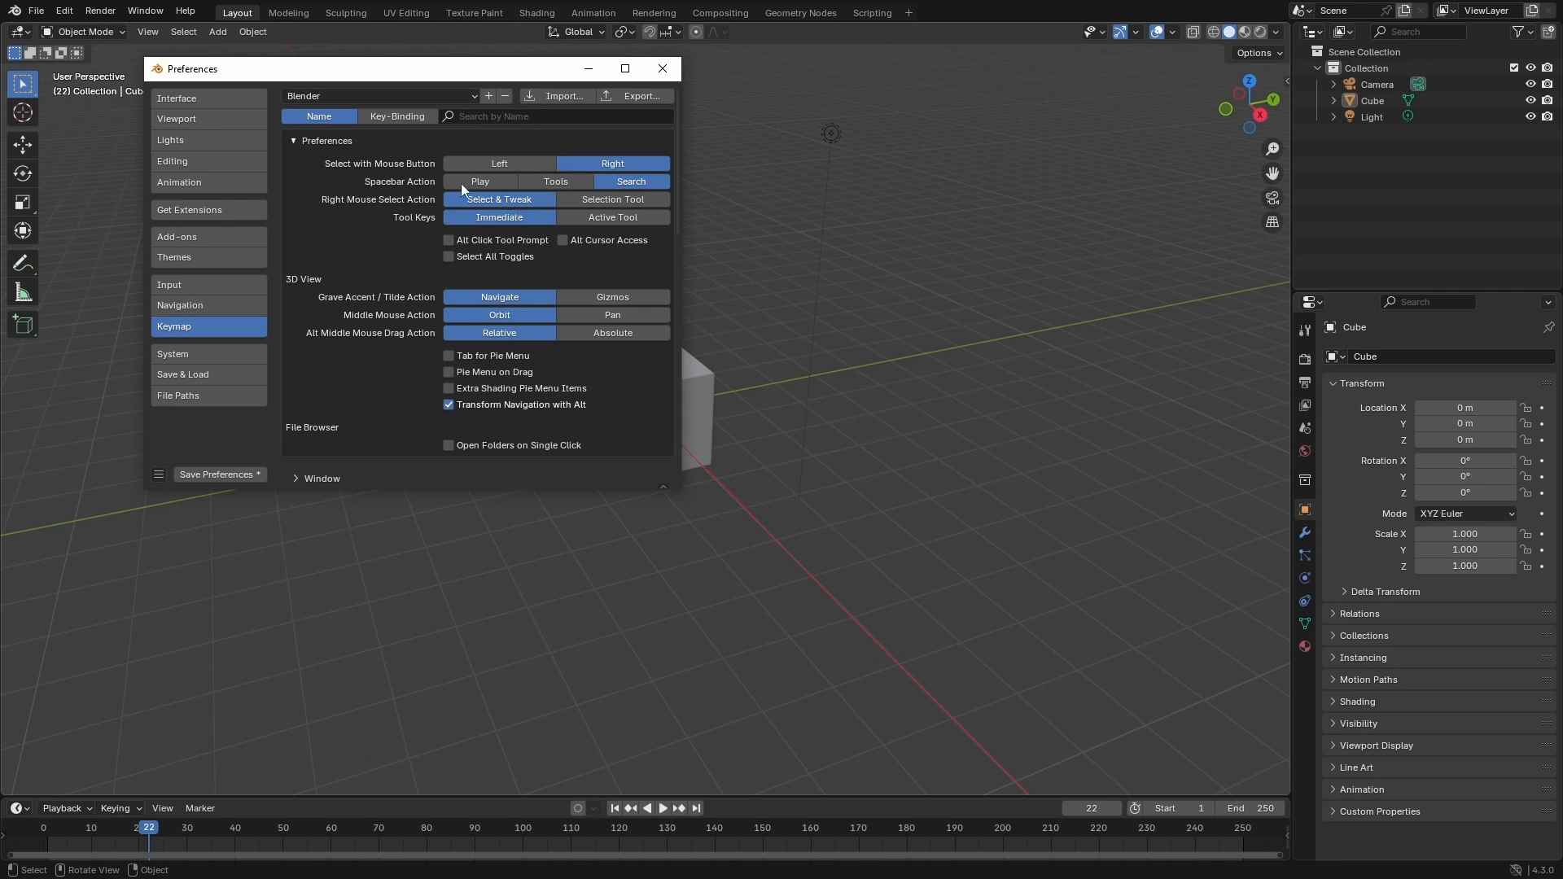
{"action": "left_click", "coordinate": [663, 68]}
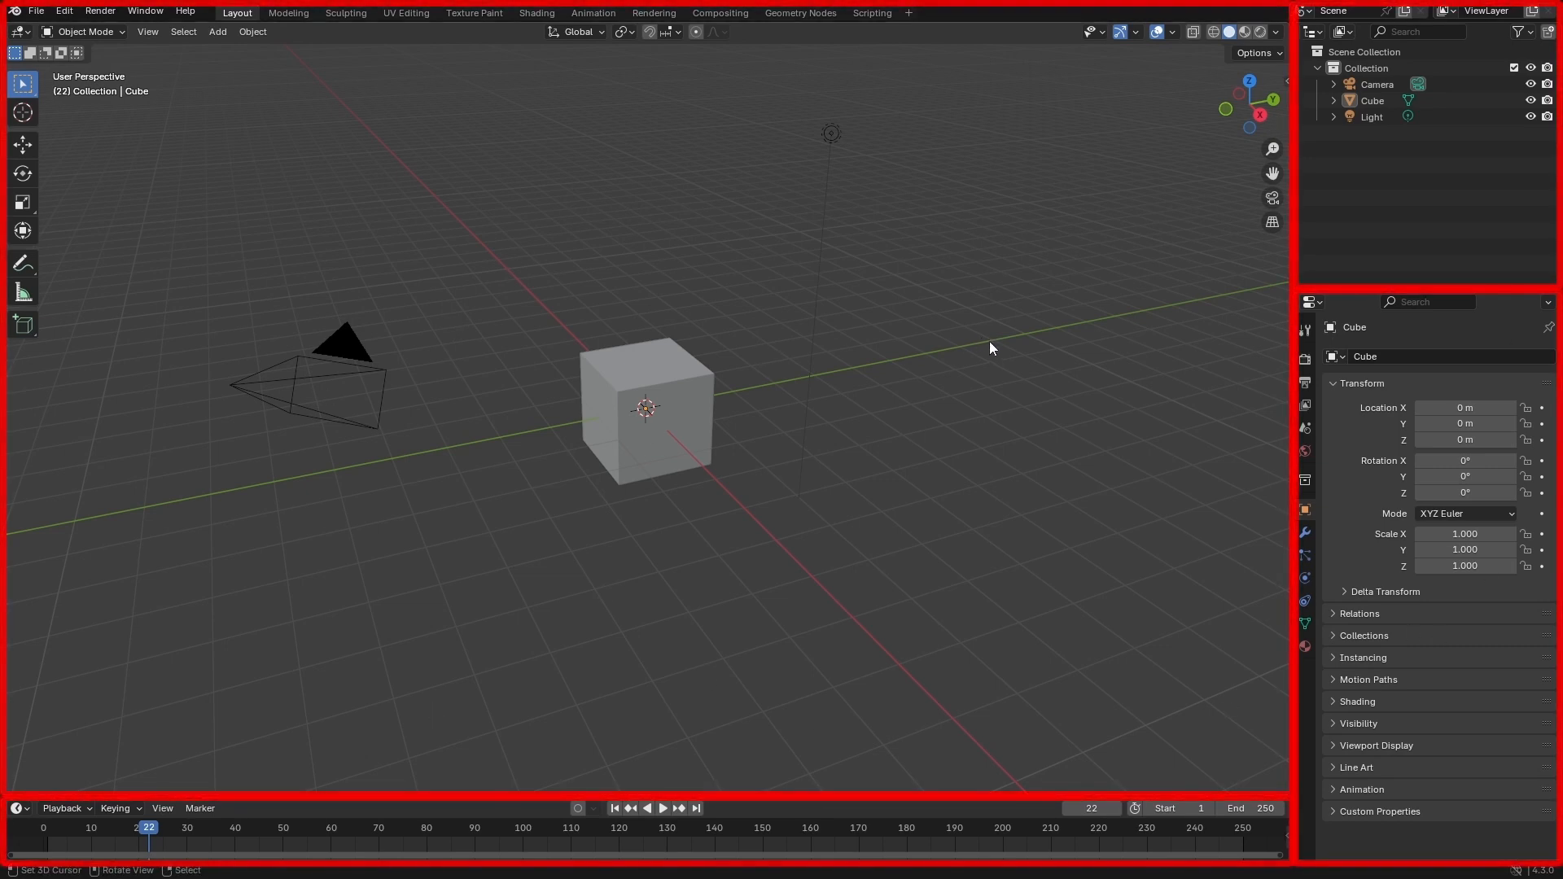
Select the camera, cube and light in turn in the Outliner, and briefly play the timeline animation
{"action": "left_click", "coordinate": [1375, 83]}
{"action": "left_click", "coordinate": [1374, 101]}
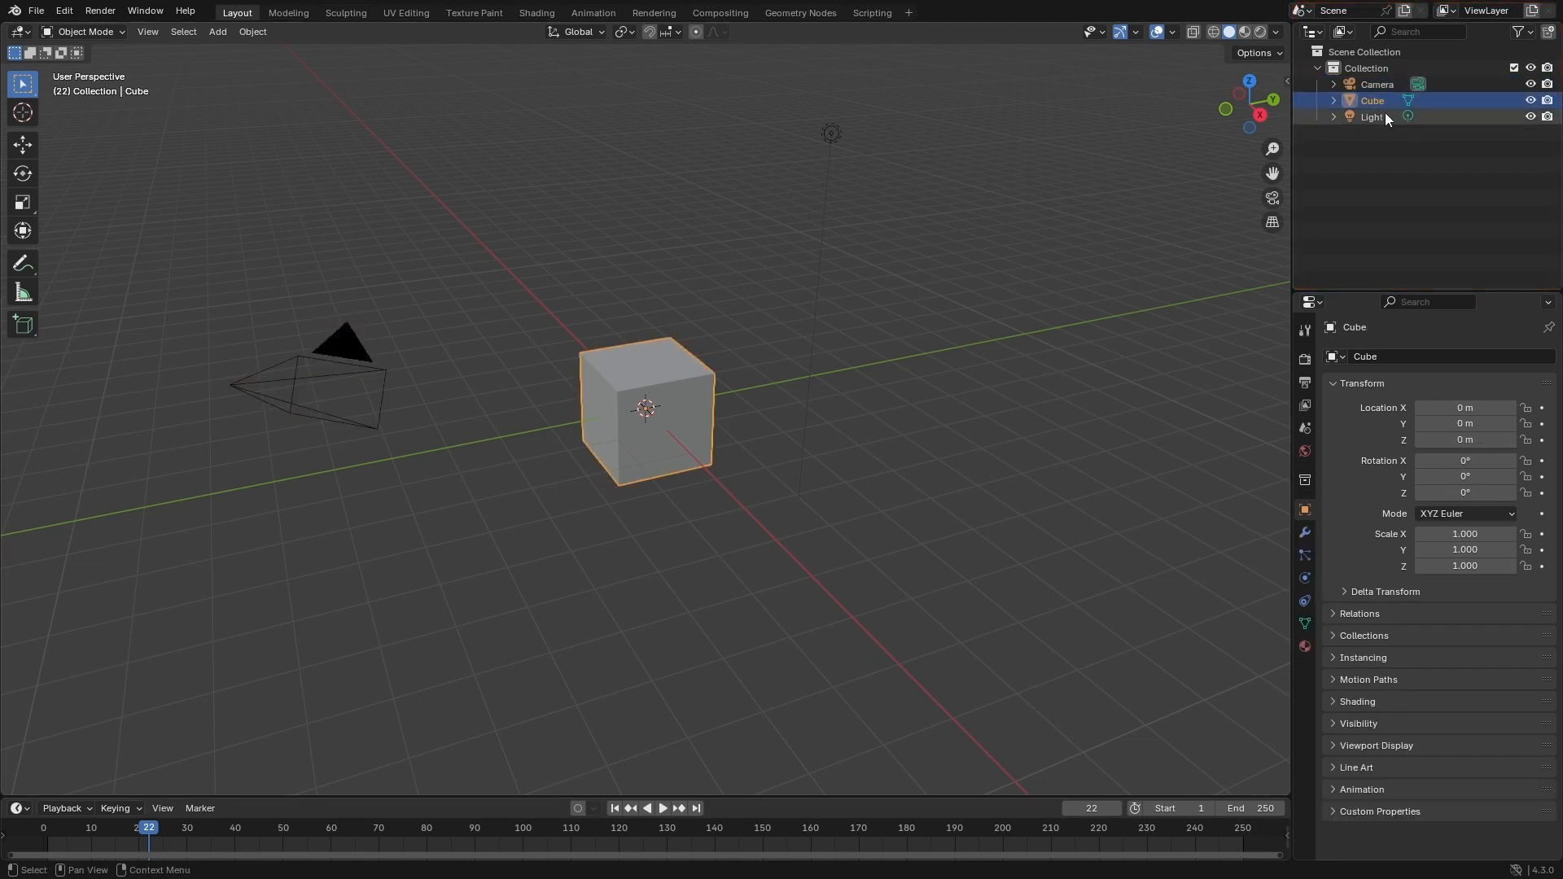
{"action": "left_click", "coordinate": [1380, 117]}
{"action": "left_click", "coordinate": [1371, 130]}
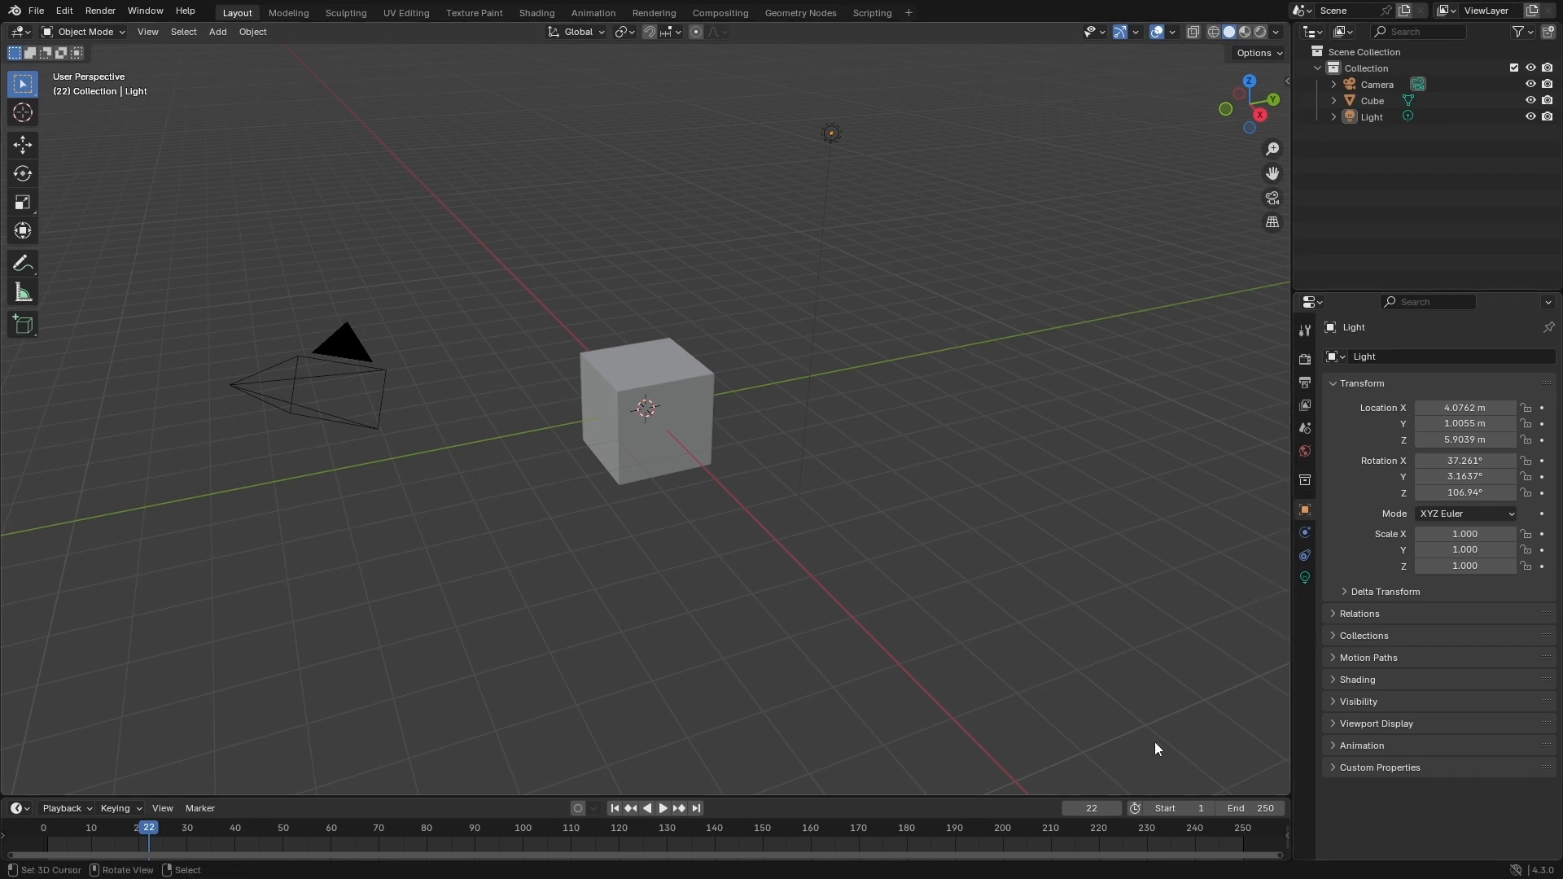
{"action": "left_click", "coordinate": [664, 810]}
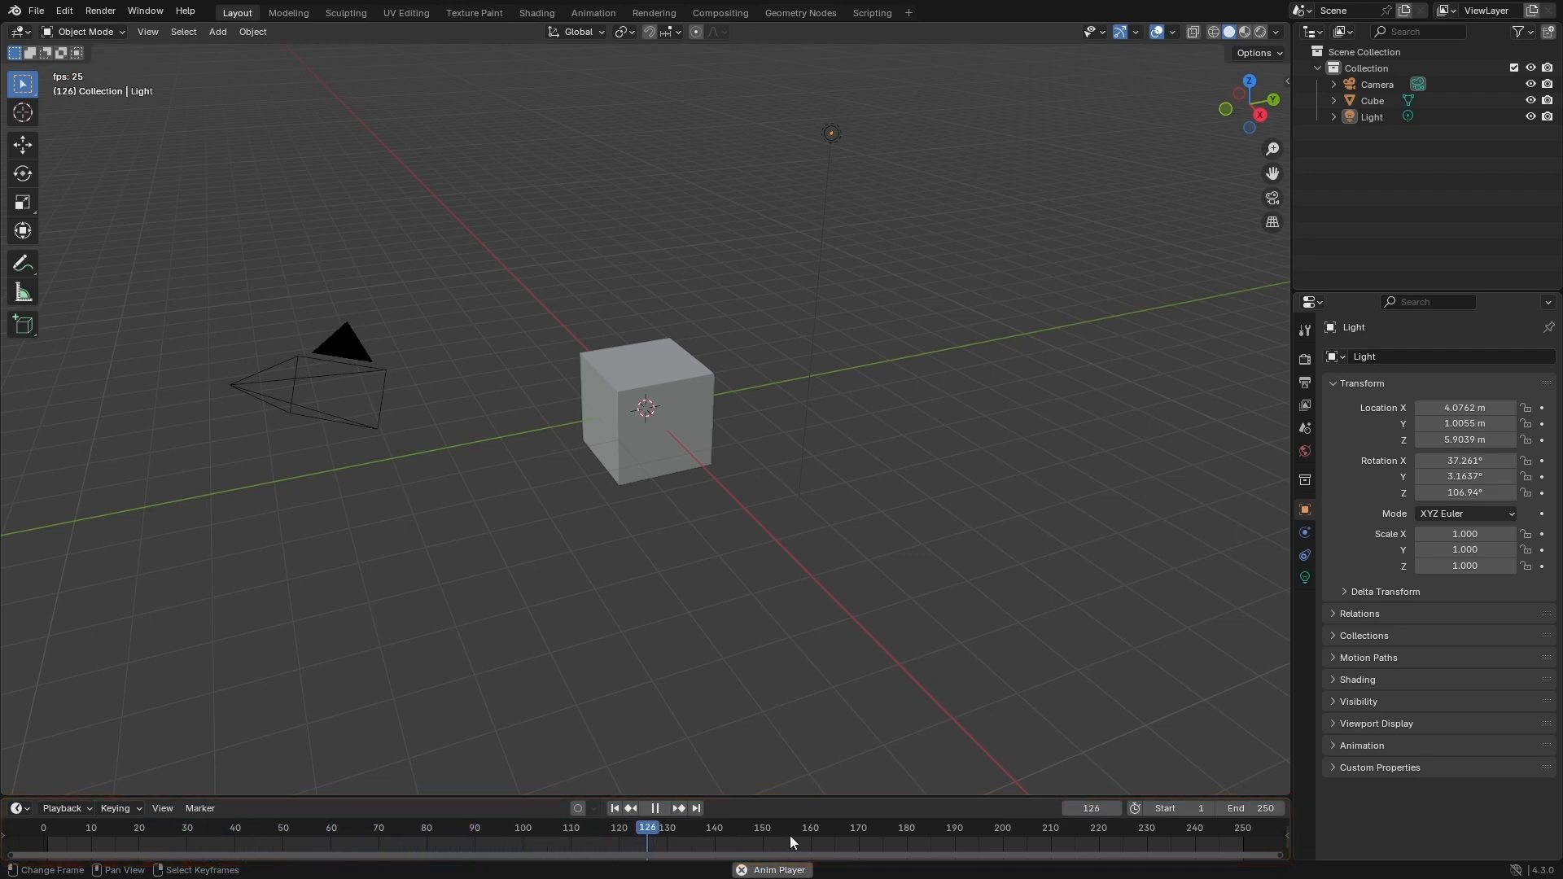
{"action": "key", "text": "Escape"}
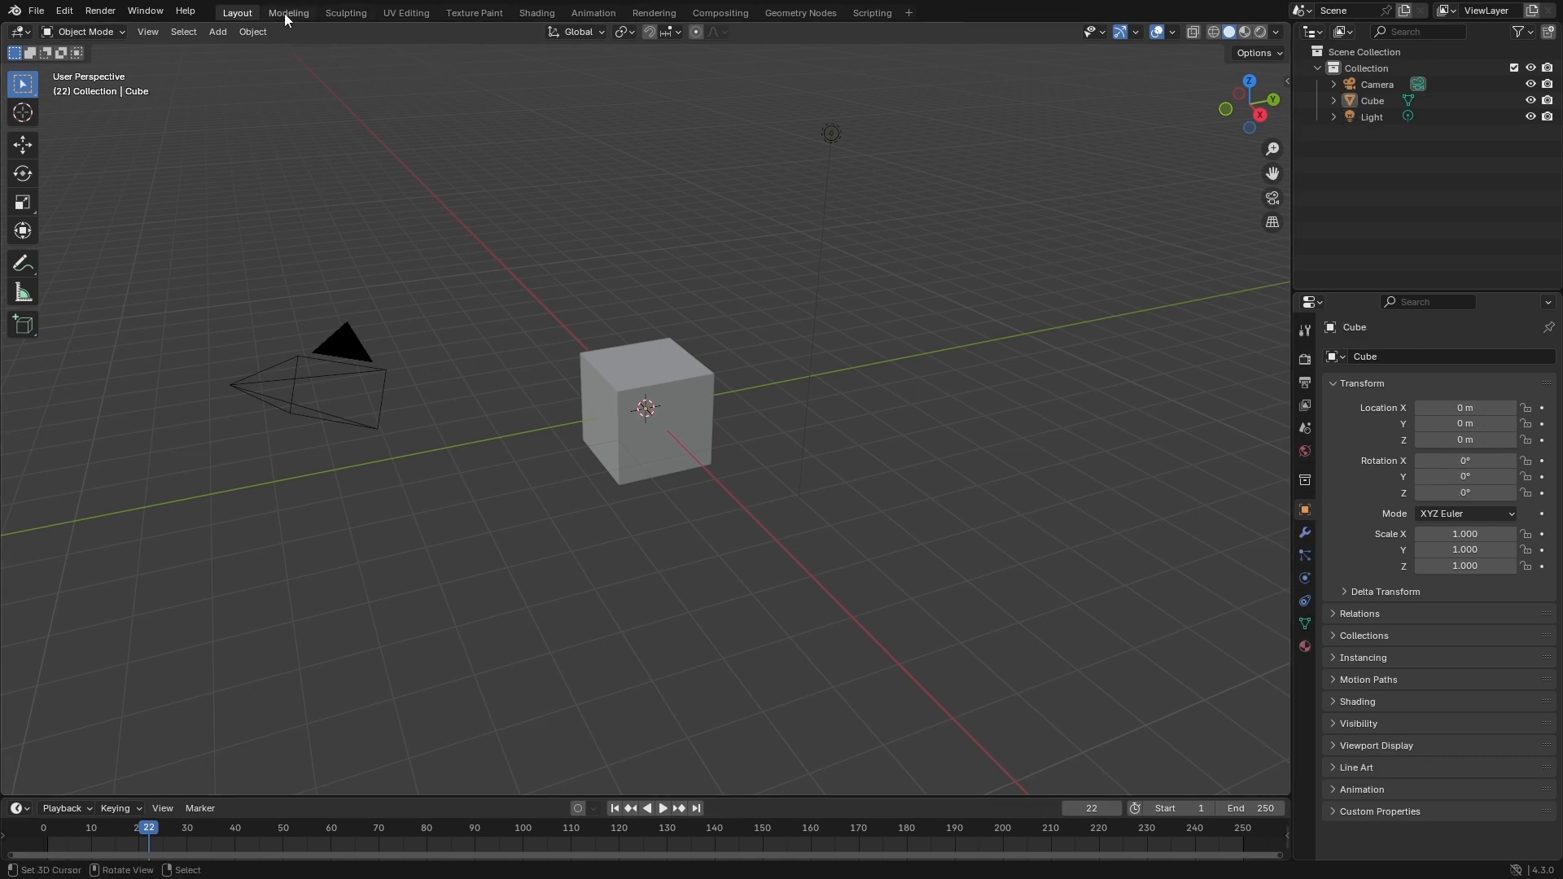
View the Modeling, Sculpting and UV Editing workspaces and return to the Layout workspace
{"action": "left_click", "coordinate": [300, 13]}
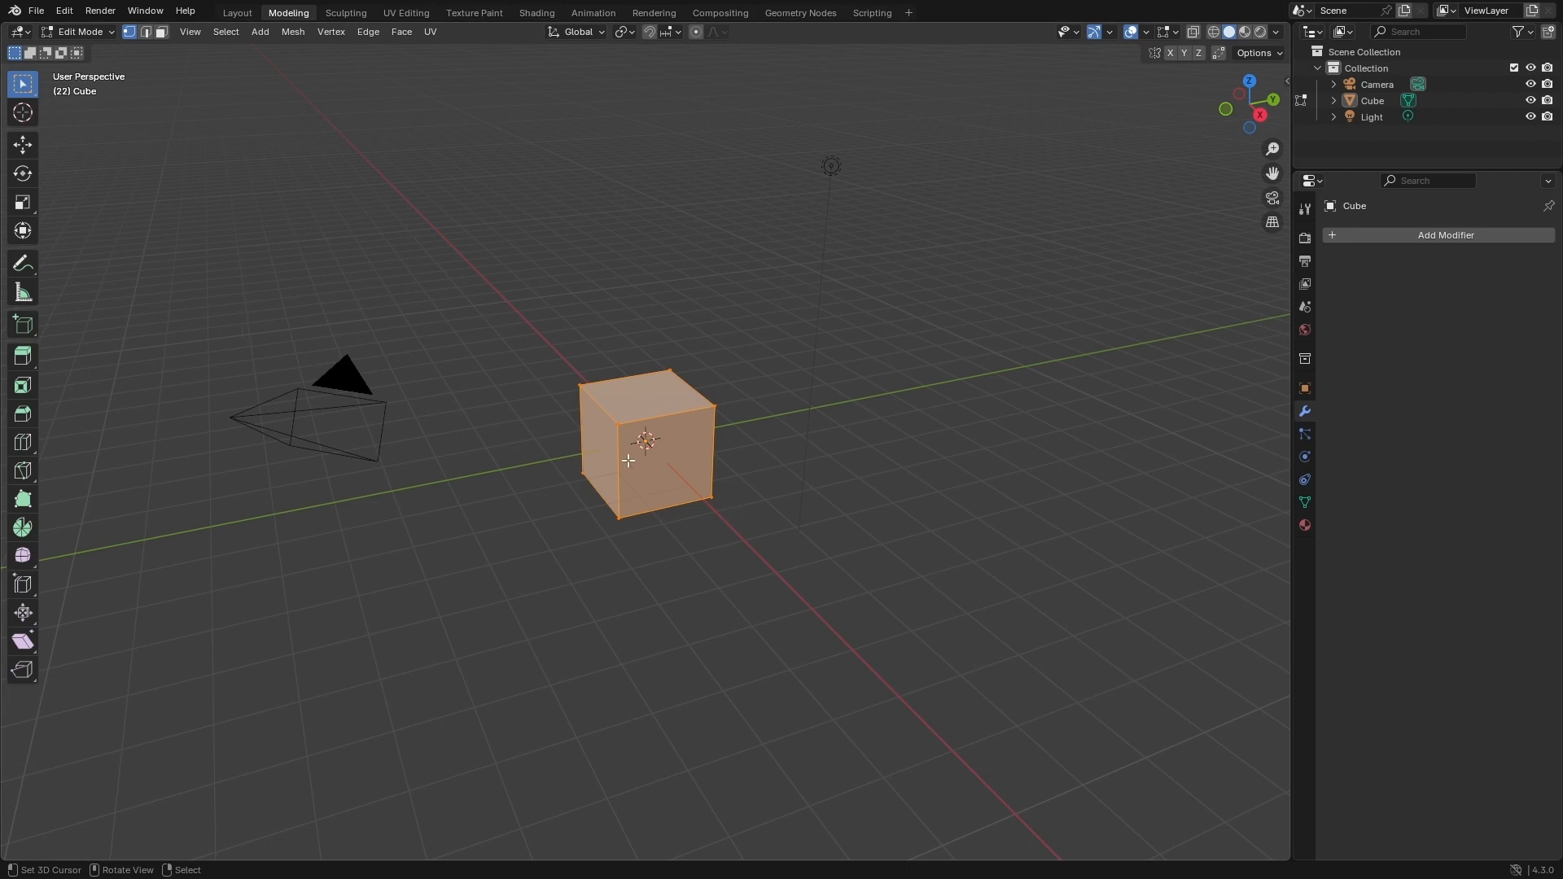
{"action": "left_click", "coordinate": [346, 13]}
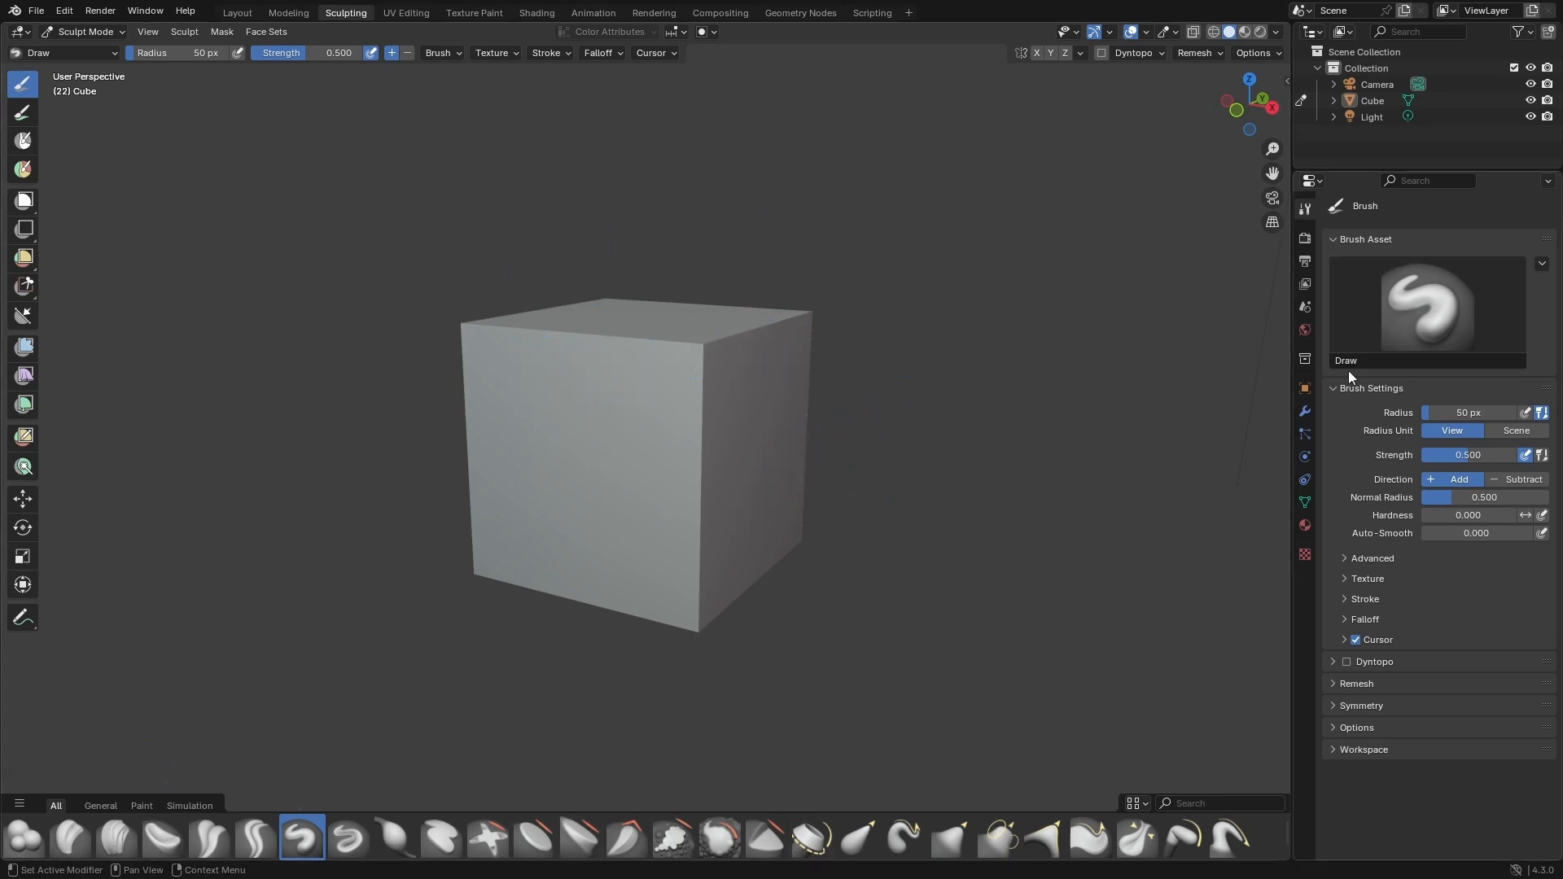
{"action": "left_click", "coordinate": [407, 12]}
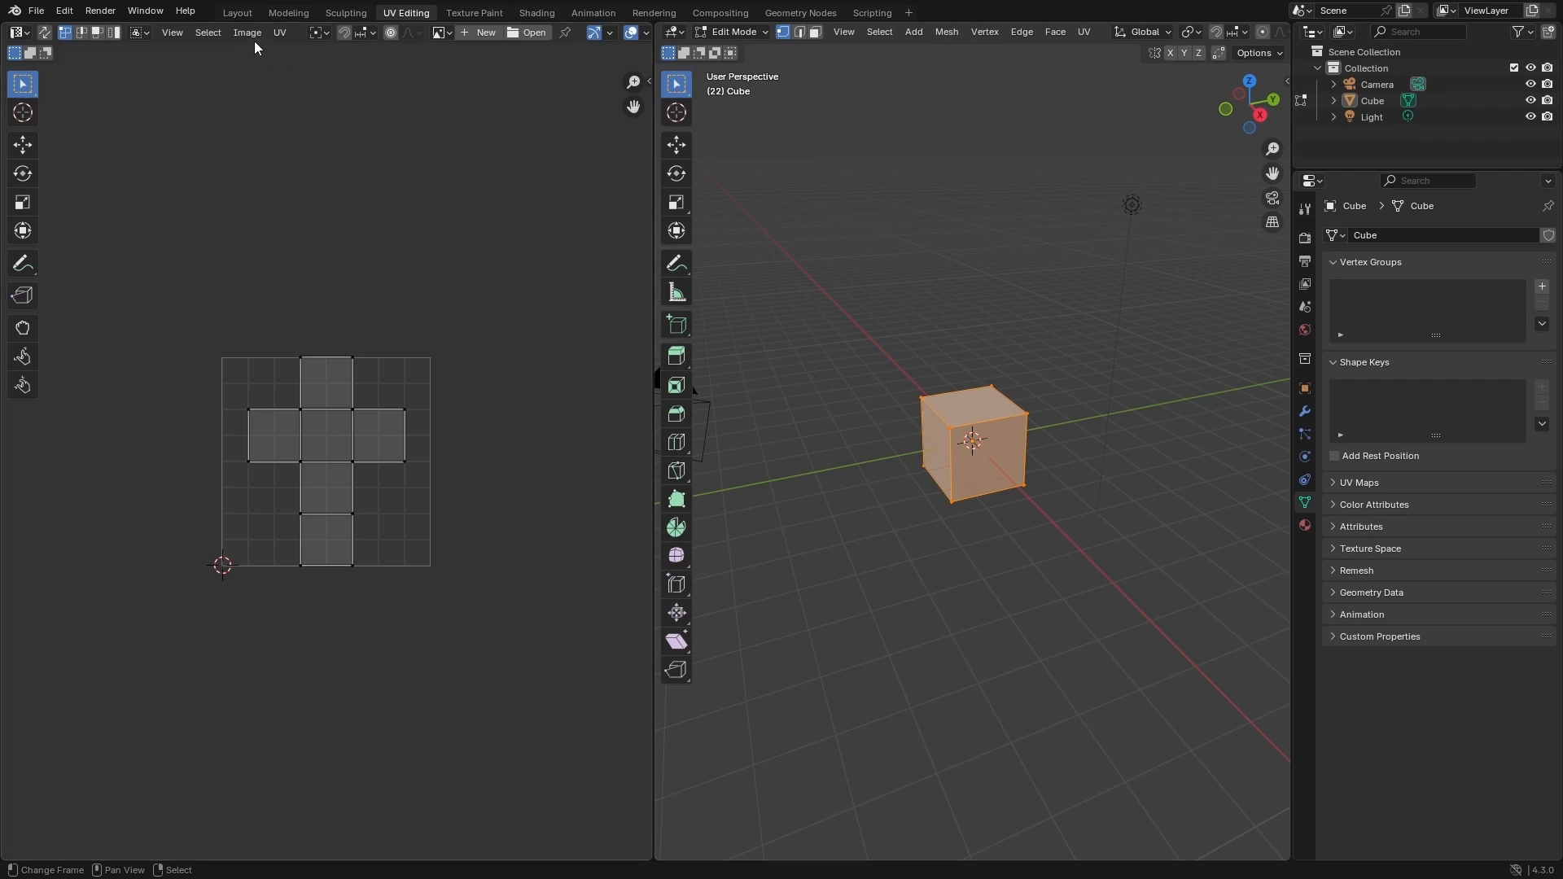
{"action": "left_click", "coordinate": [237, 12]}
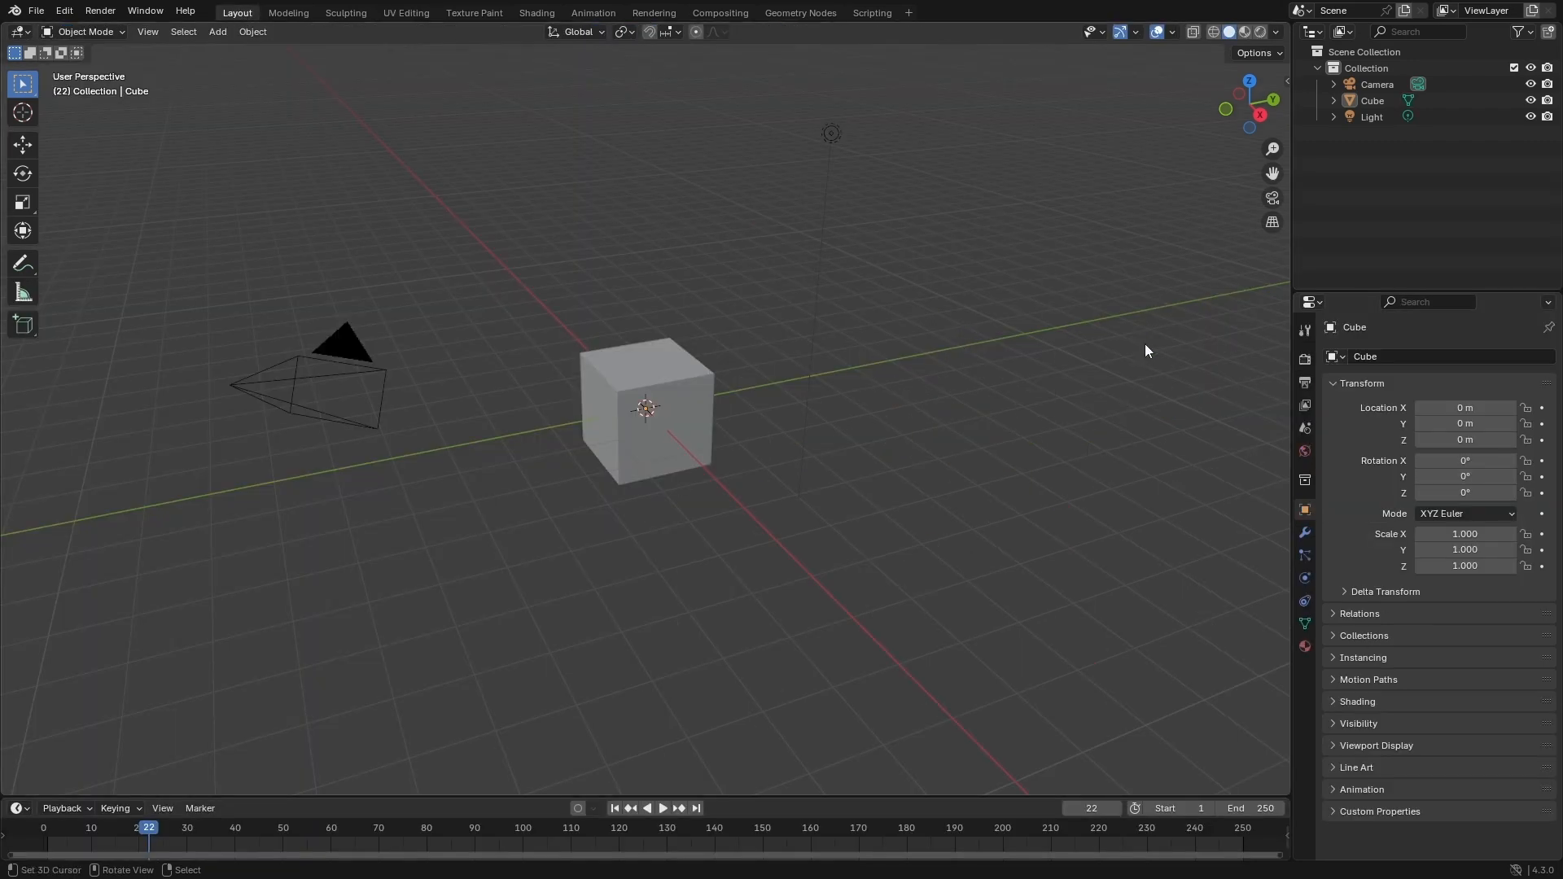
Widen the Outliner and Properties column to about a quarter of the window width
{"action": "left_click_drag", "start_coordinate": [1294, 247], "coordinate": [1055, 342]}
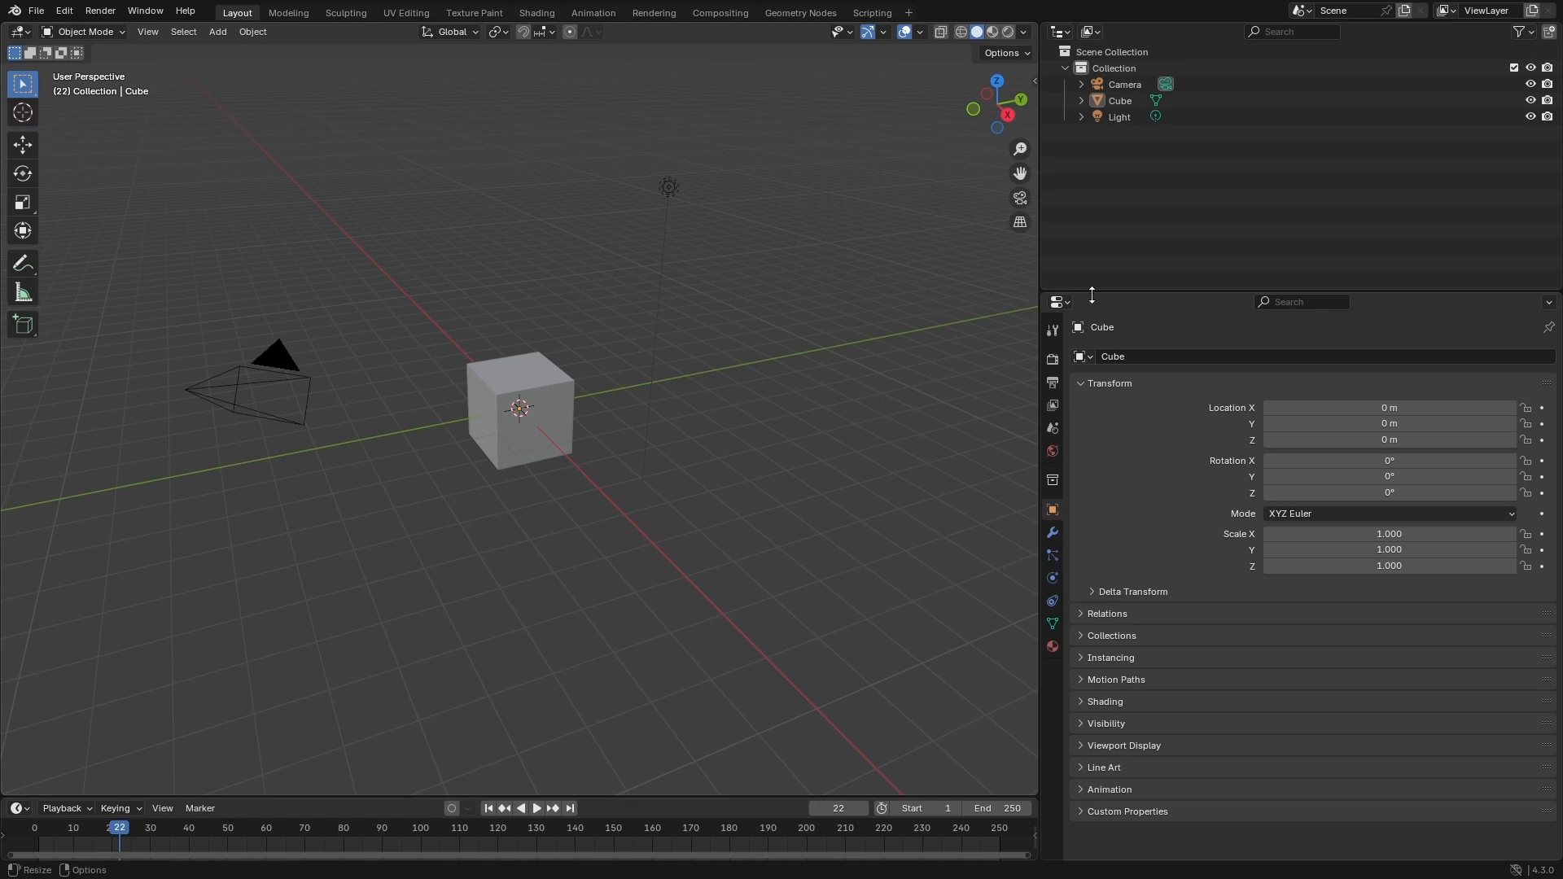
{"action": "left_click_drag", "start_coordinate": [1041, 265], "coordinate": [1140, 259]}
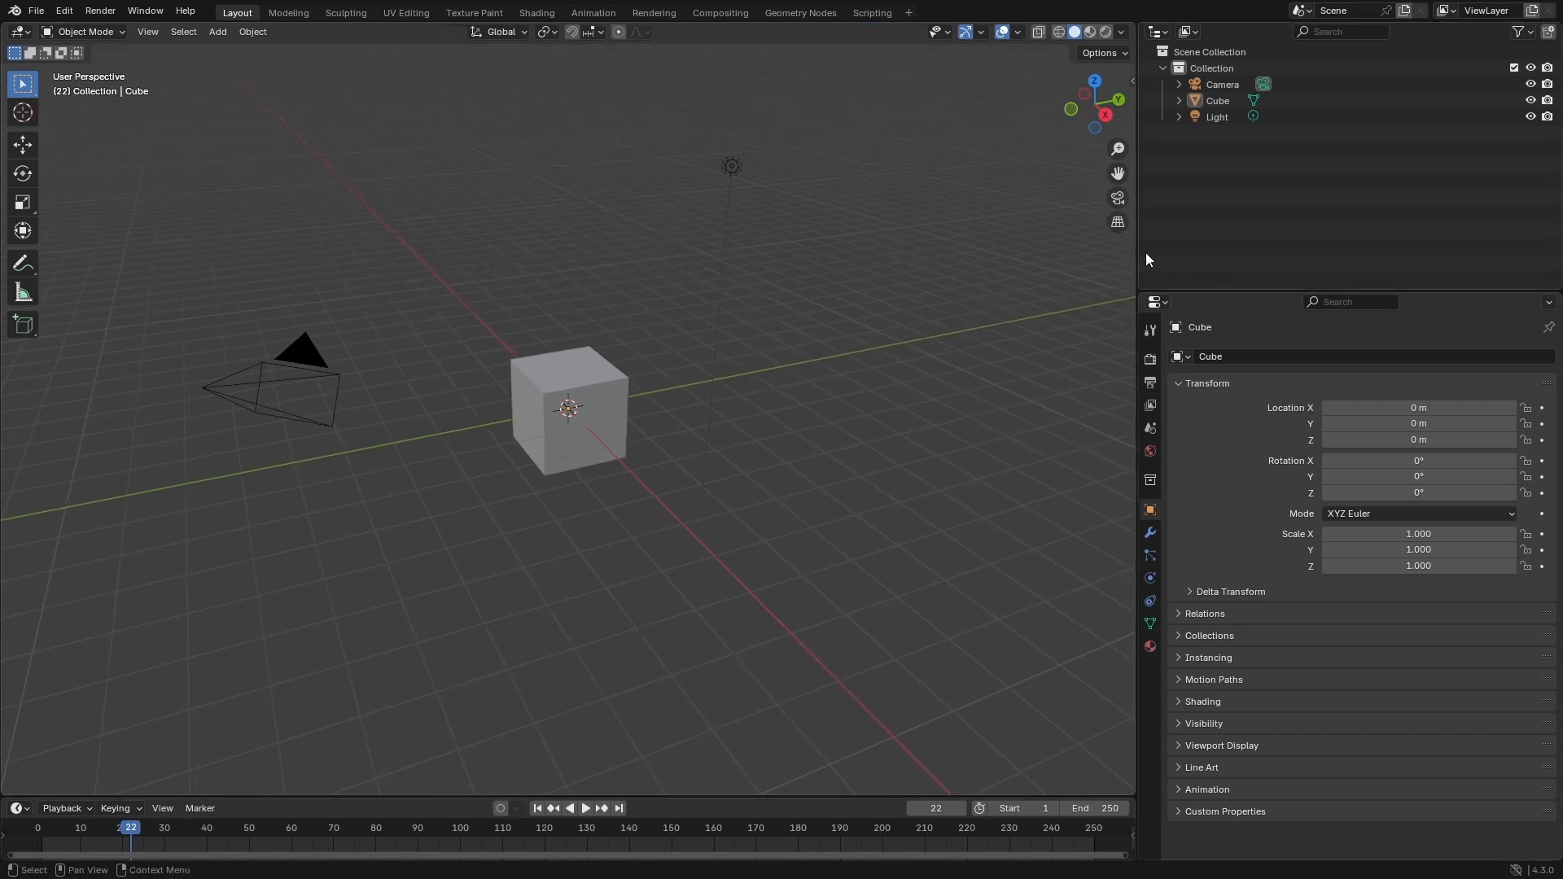
{"action": "left_click_drag", "start_coordinate": [1271, 291], "coordinate": [1270, 225]}
{"action": "key", "text": "Escape"}
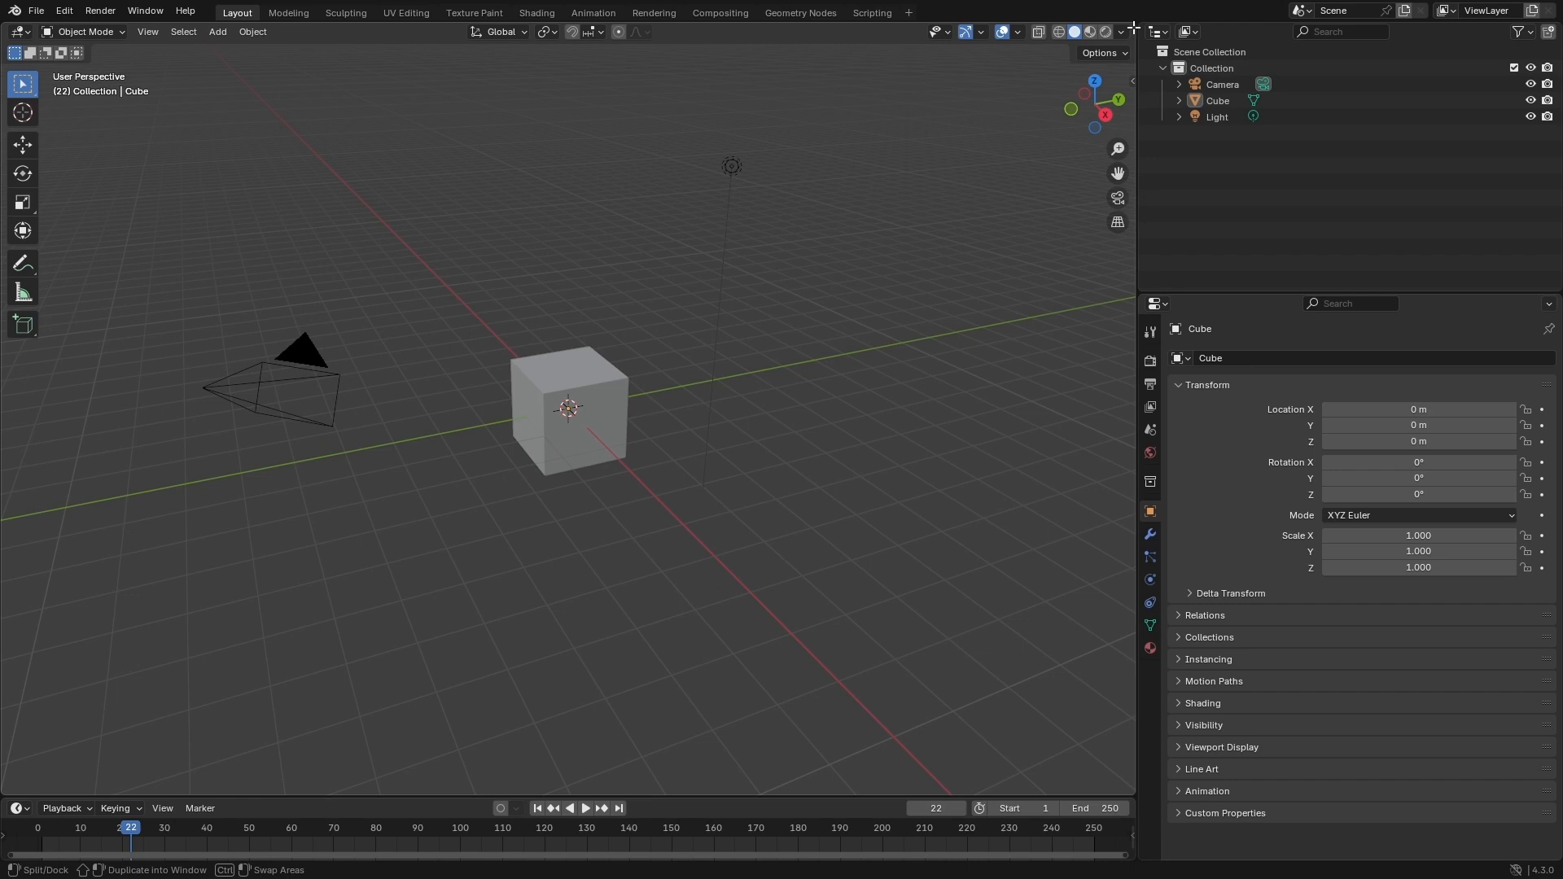
Split the 3D viewport into two side-by-side areas, divide one of them horizontally, and orbit the stacked views independently
{"action": "left_click_drag", "start_coordinate": [1133, 29], "coordinate": [541, 164]}
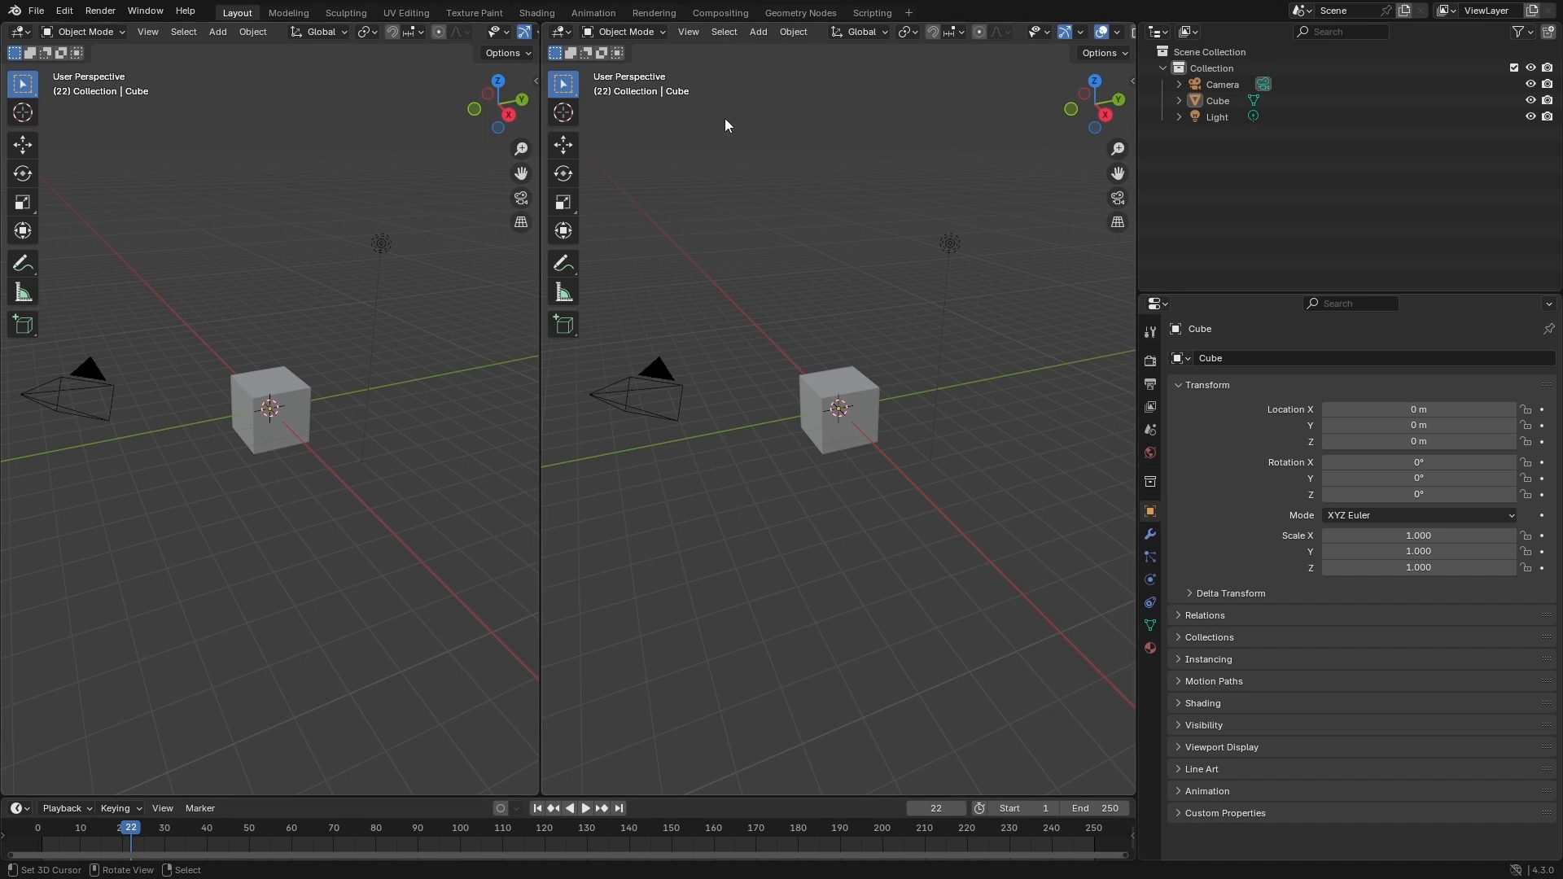
{"action": "left_click_drag", "start_coordinate": [544, 30], "coordinate": [574, 442]}
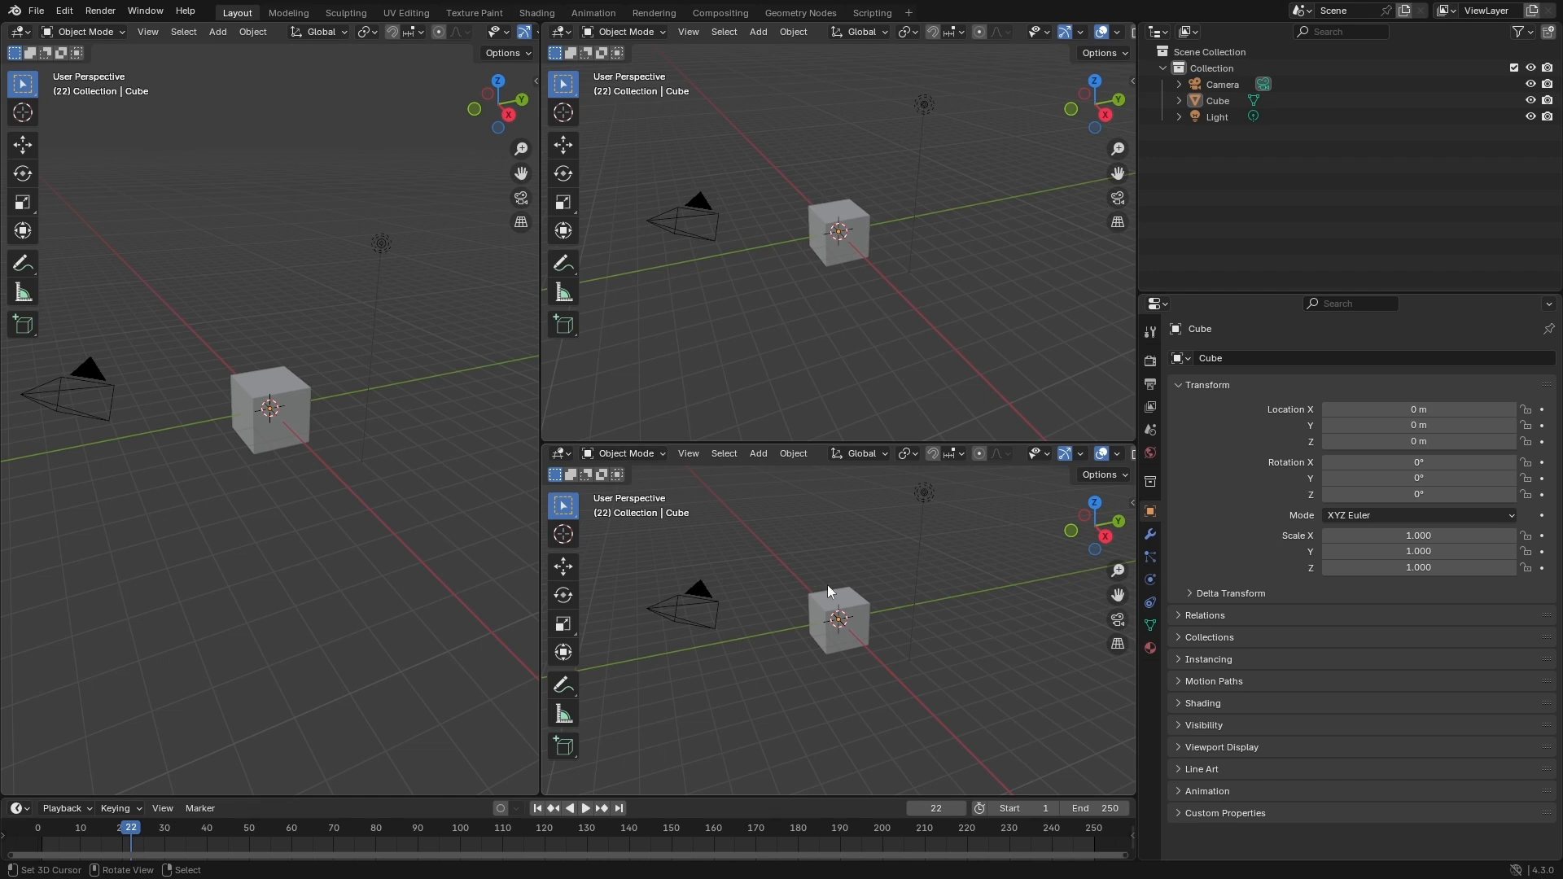
{"action": "middle_click_drag", "start_coordinate": [849, 251], "coordinate": [873, 183]}
{"action": "middle_click_drag", "start_coordinate": [893, 602], "coordinate": [868, 518]}
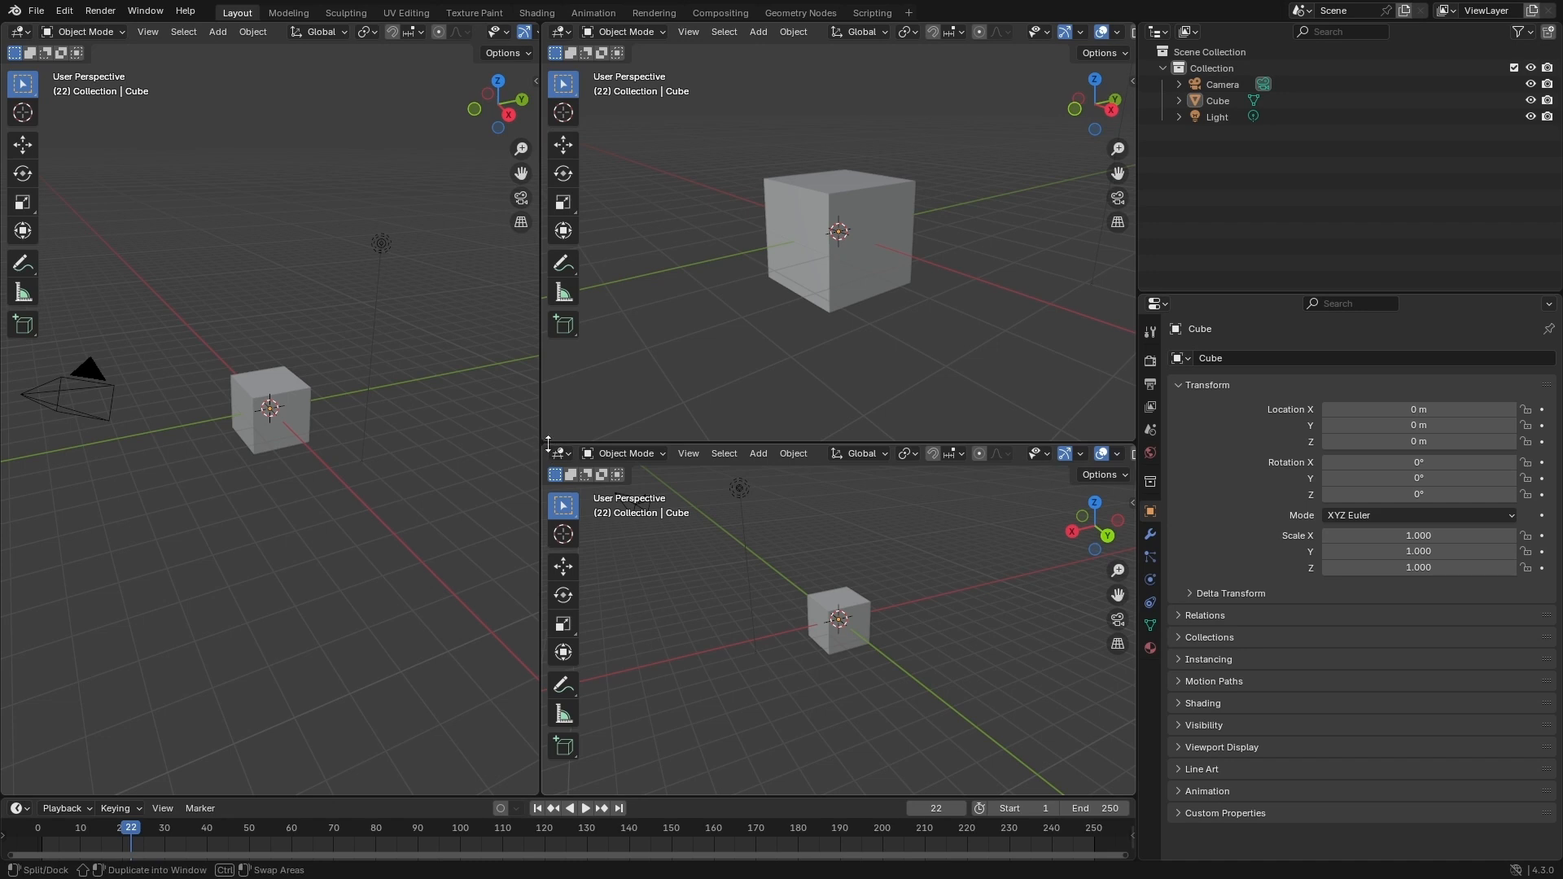
Join the two stacked viewports and merge the remaining side-by-side viewports into a single 3D viewport
{"action": "left_click_drag", "start_coordinate": [544, 447], "coordinate": [573, 422]}
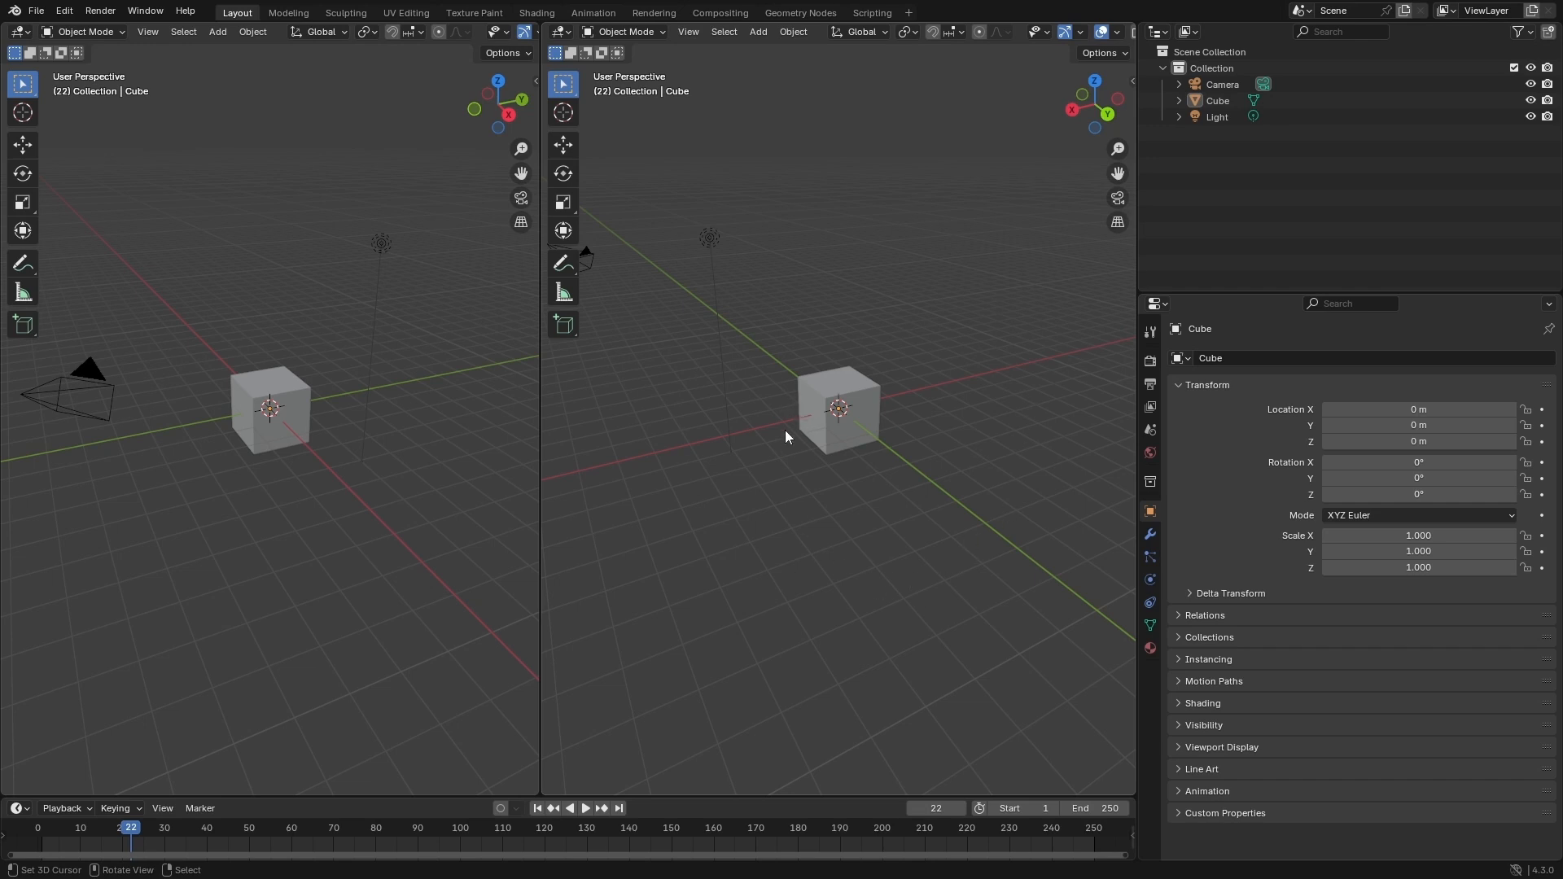
{"action": "middle_click_drag", "start_coordinate": [785, 437], "coordinate": [825, 402]}
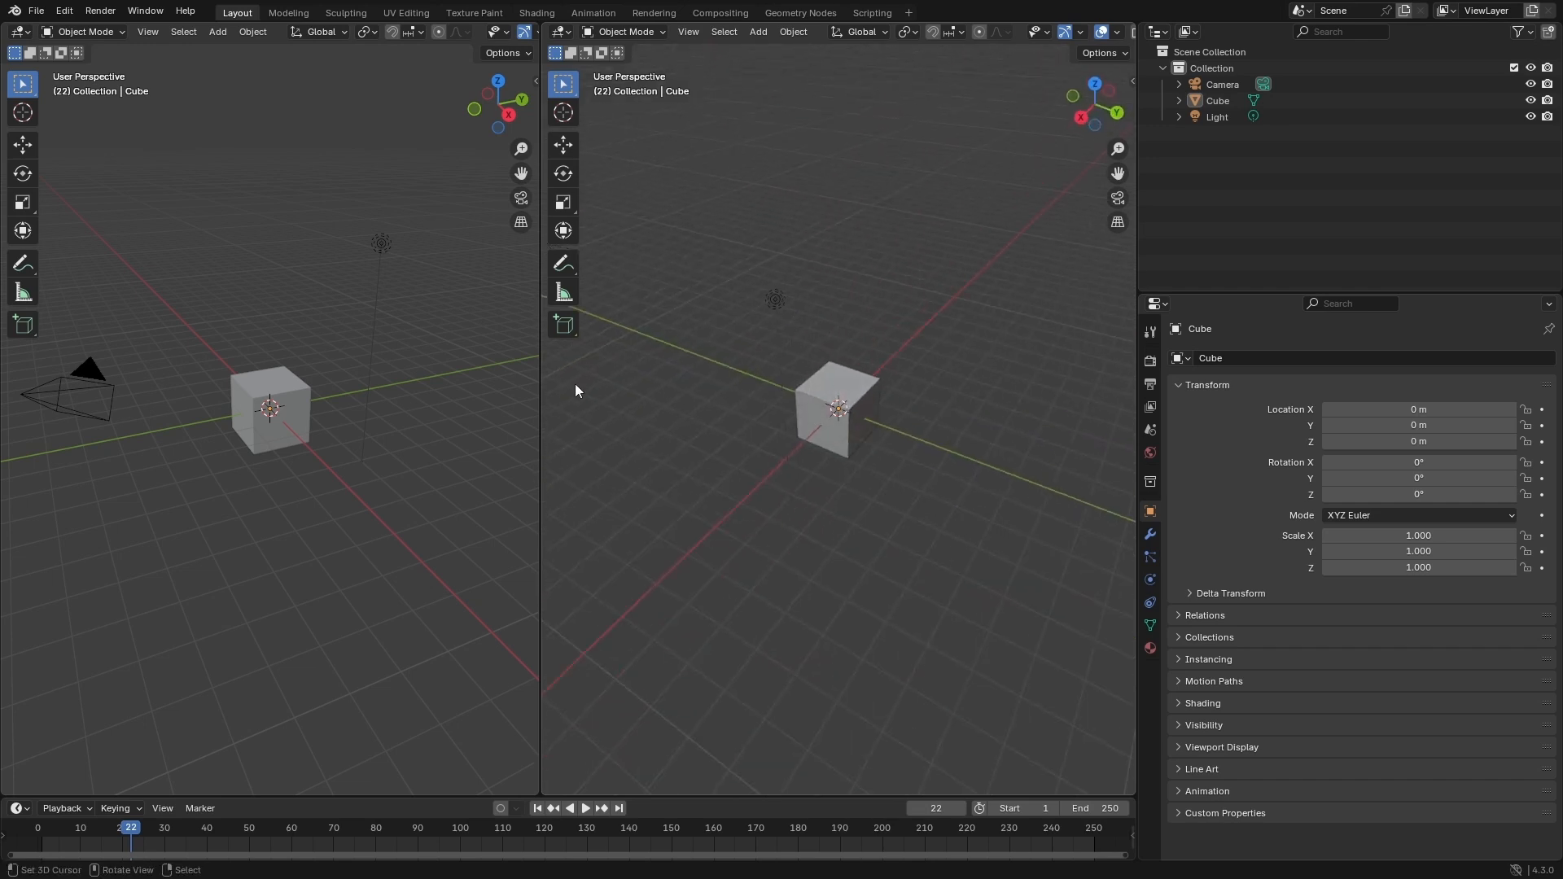
{"action": "right_click", "coordinate": [539, 393]}
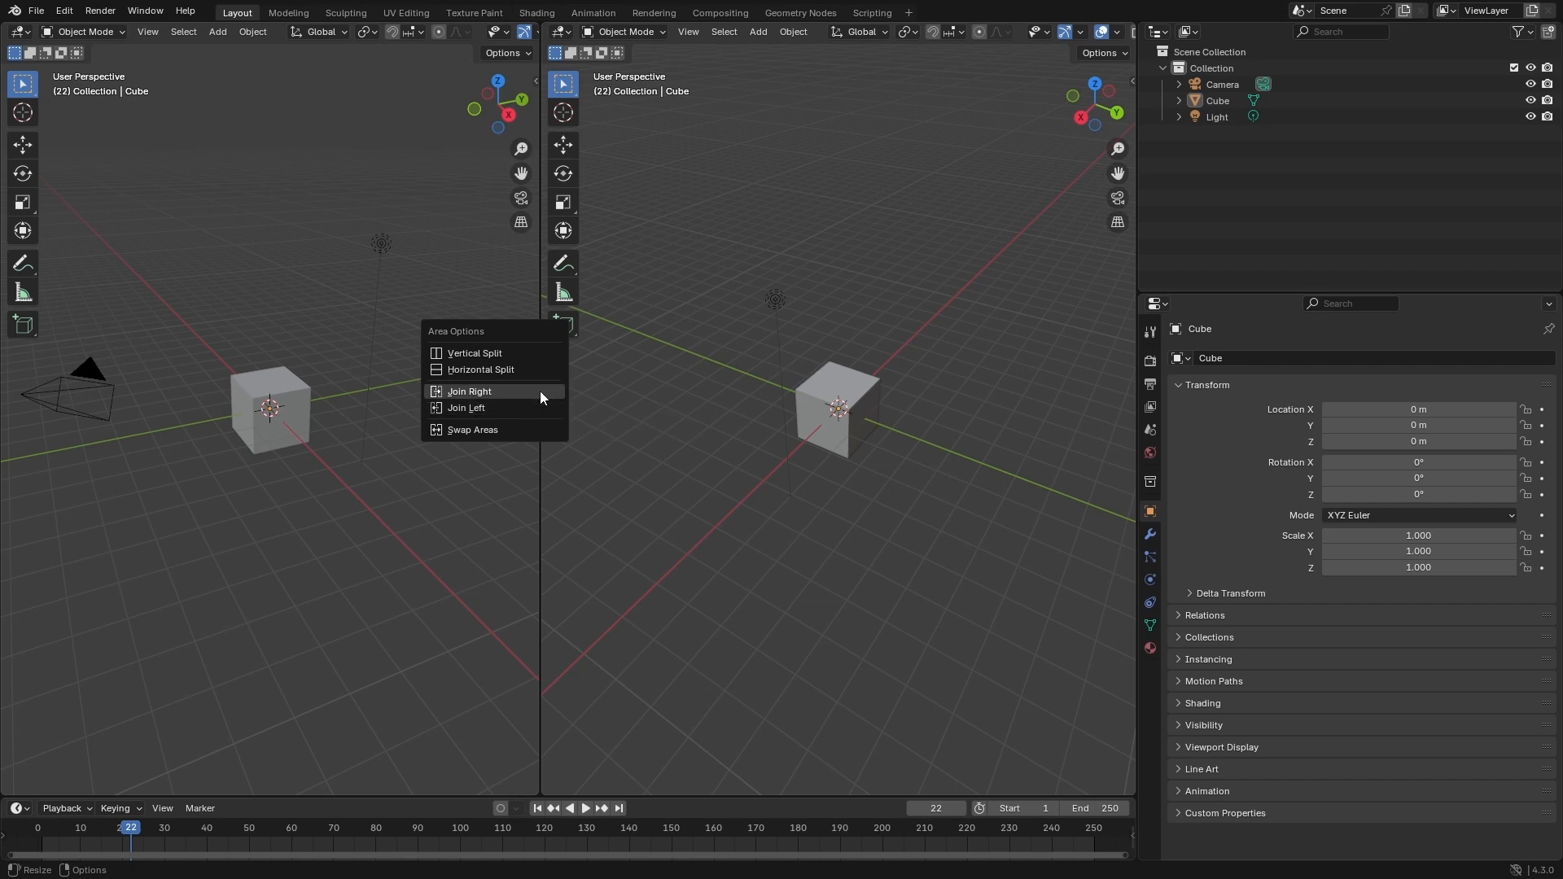
{"action": "left_click", "coordinate": [528, 391]}
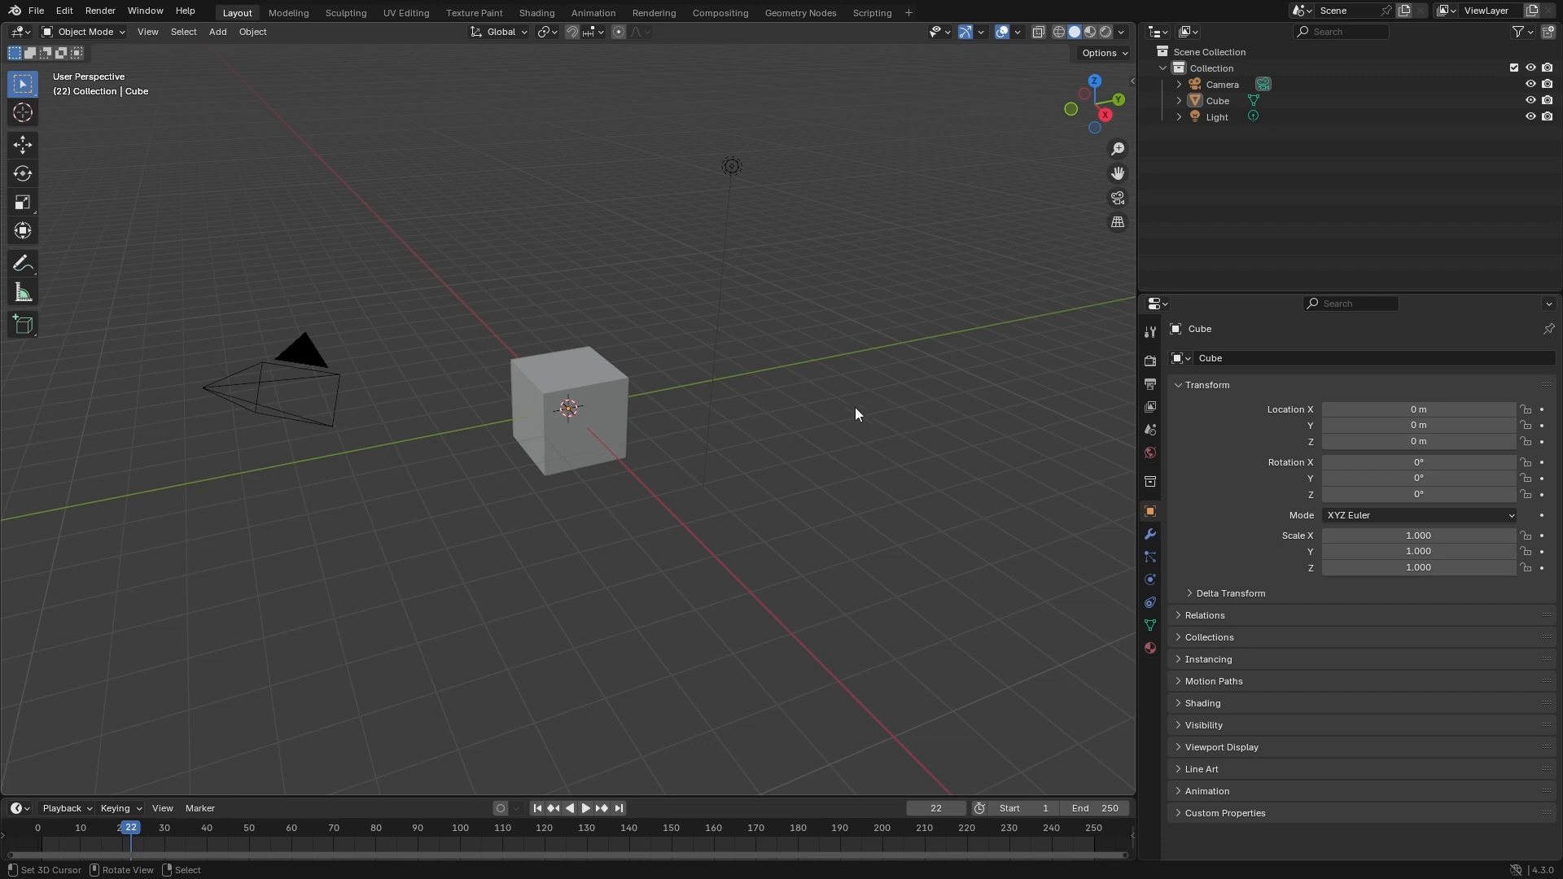
{"action": "left_click", "coordinate": [1157, 32]}
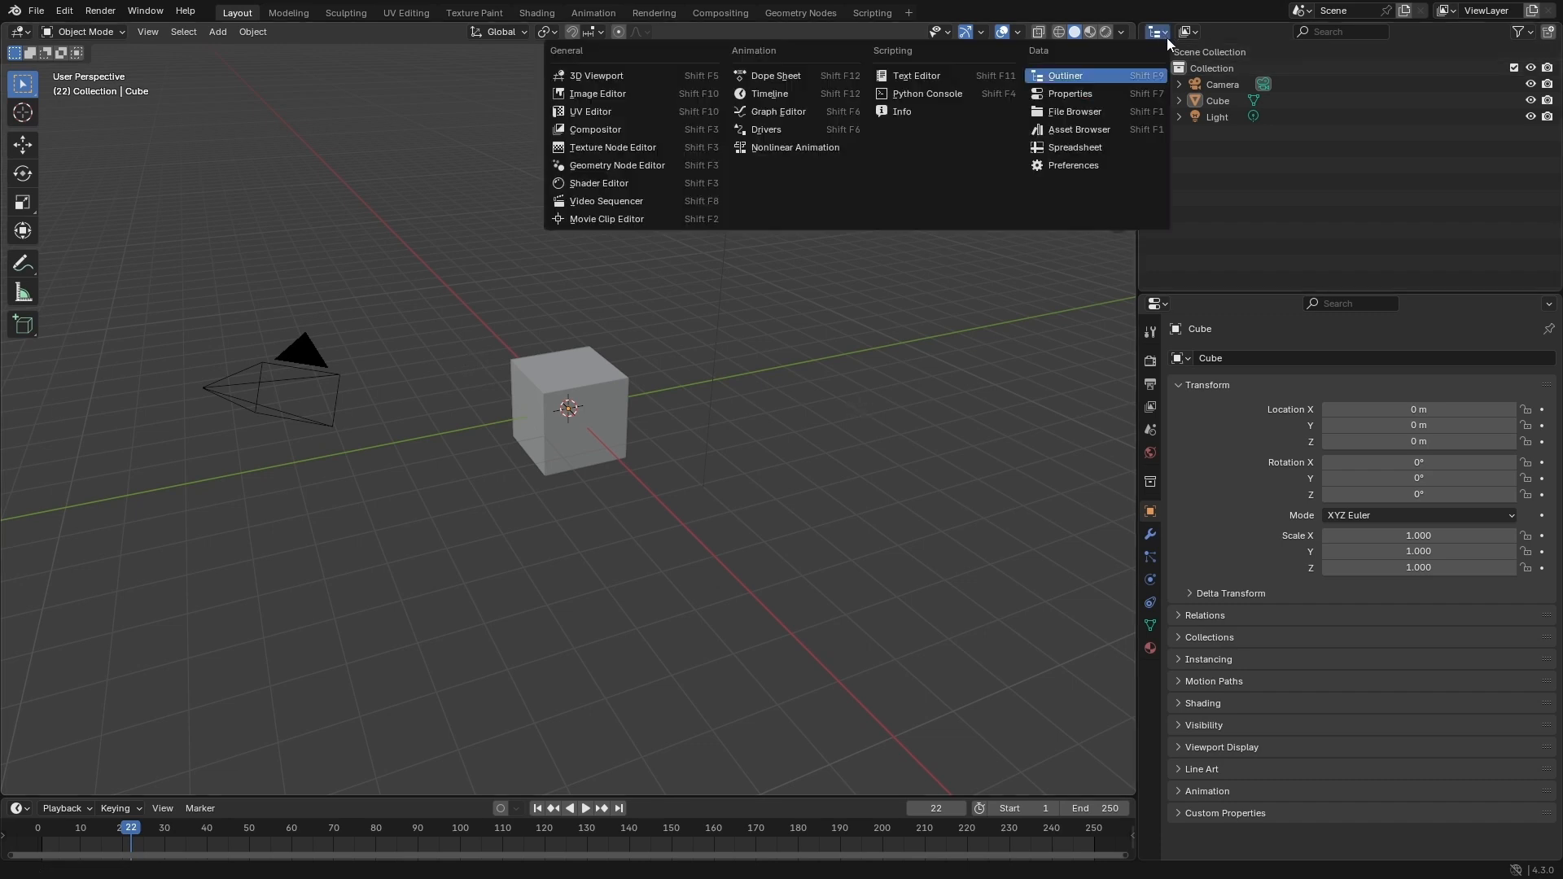
{"action": "left_click", "coordinate": [1158, 304]}
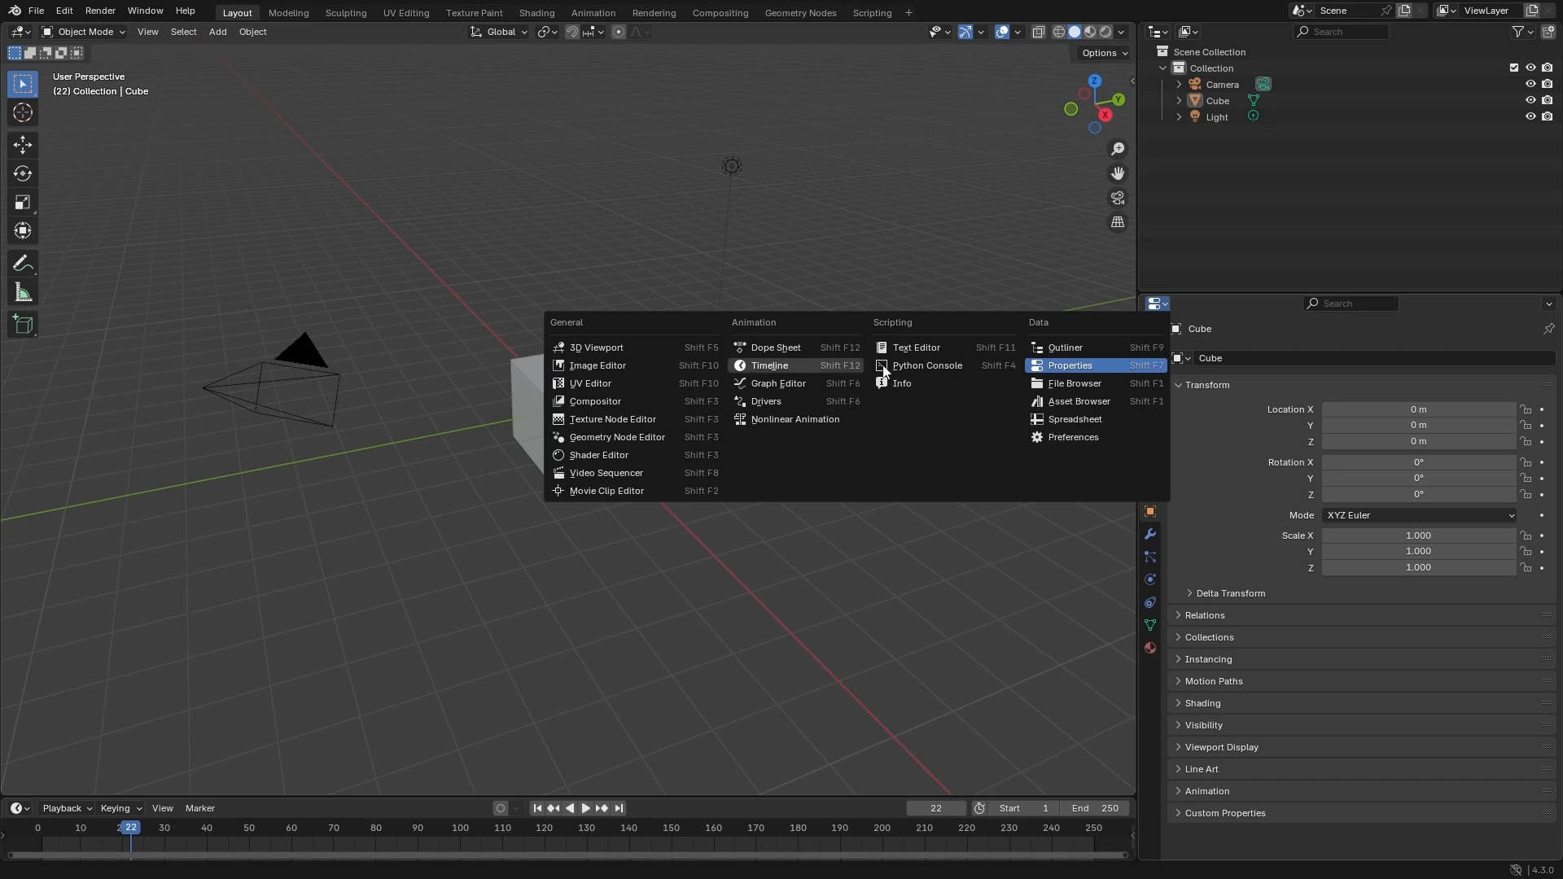
{"action": "left_click", "coordinate": [20, 32]}
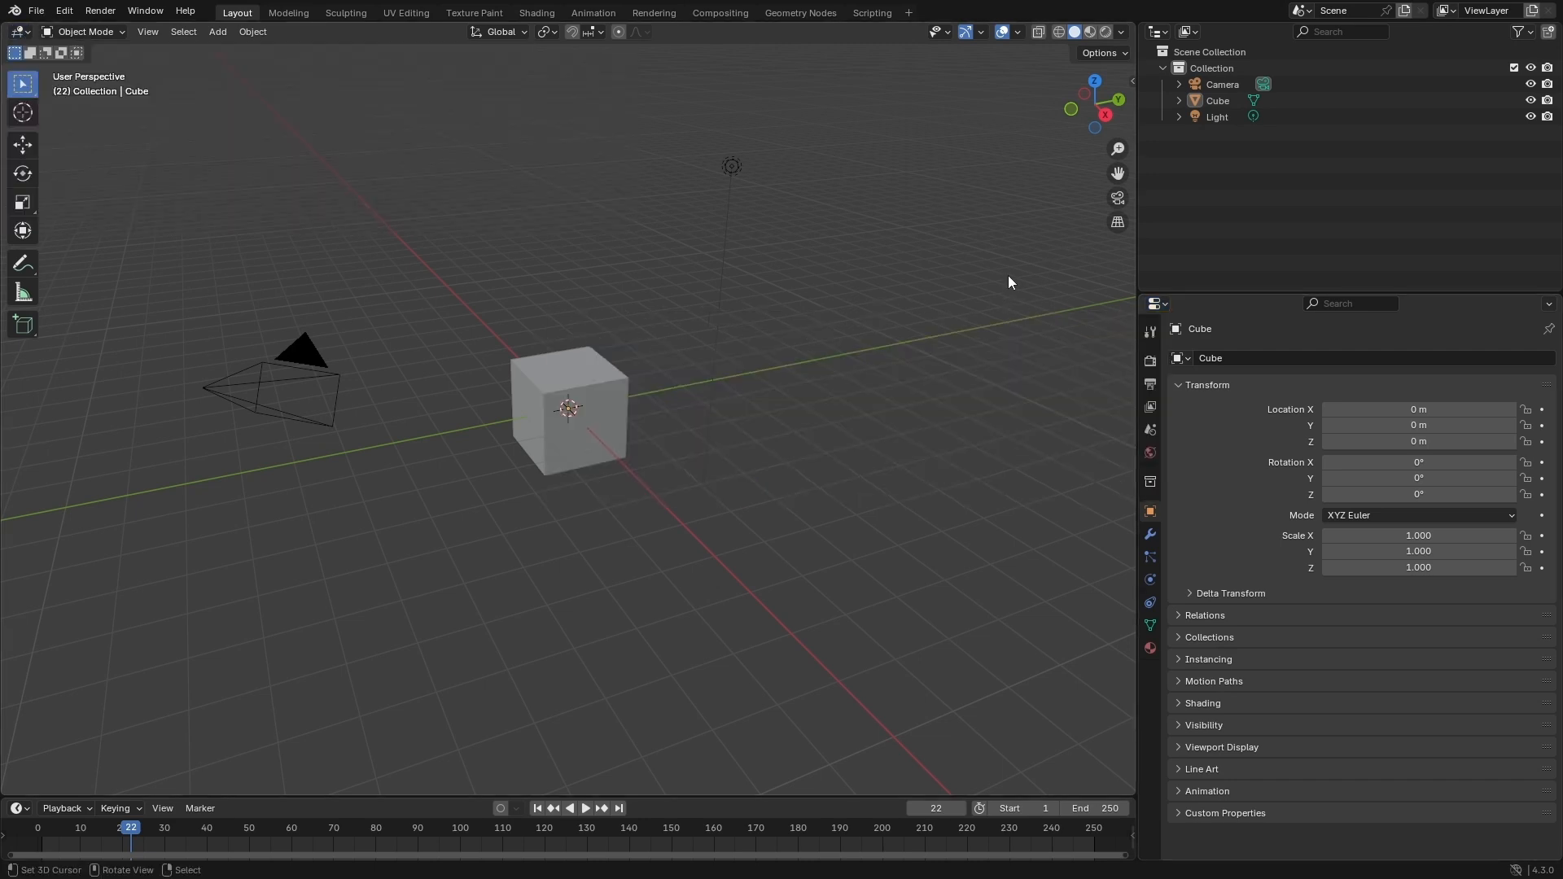
Change the Outliner area to the Compositor and the Properties area to the Shader Editor
{"action": "left_click", "coordinate": [1167, 34]}
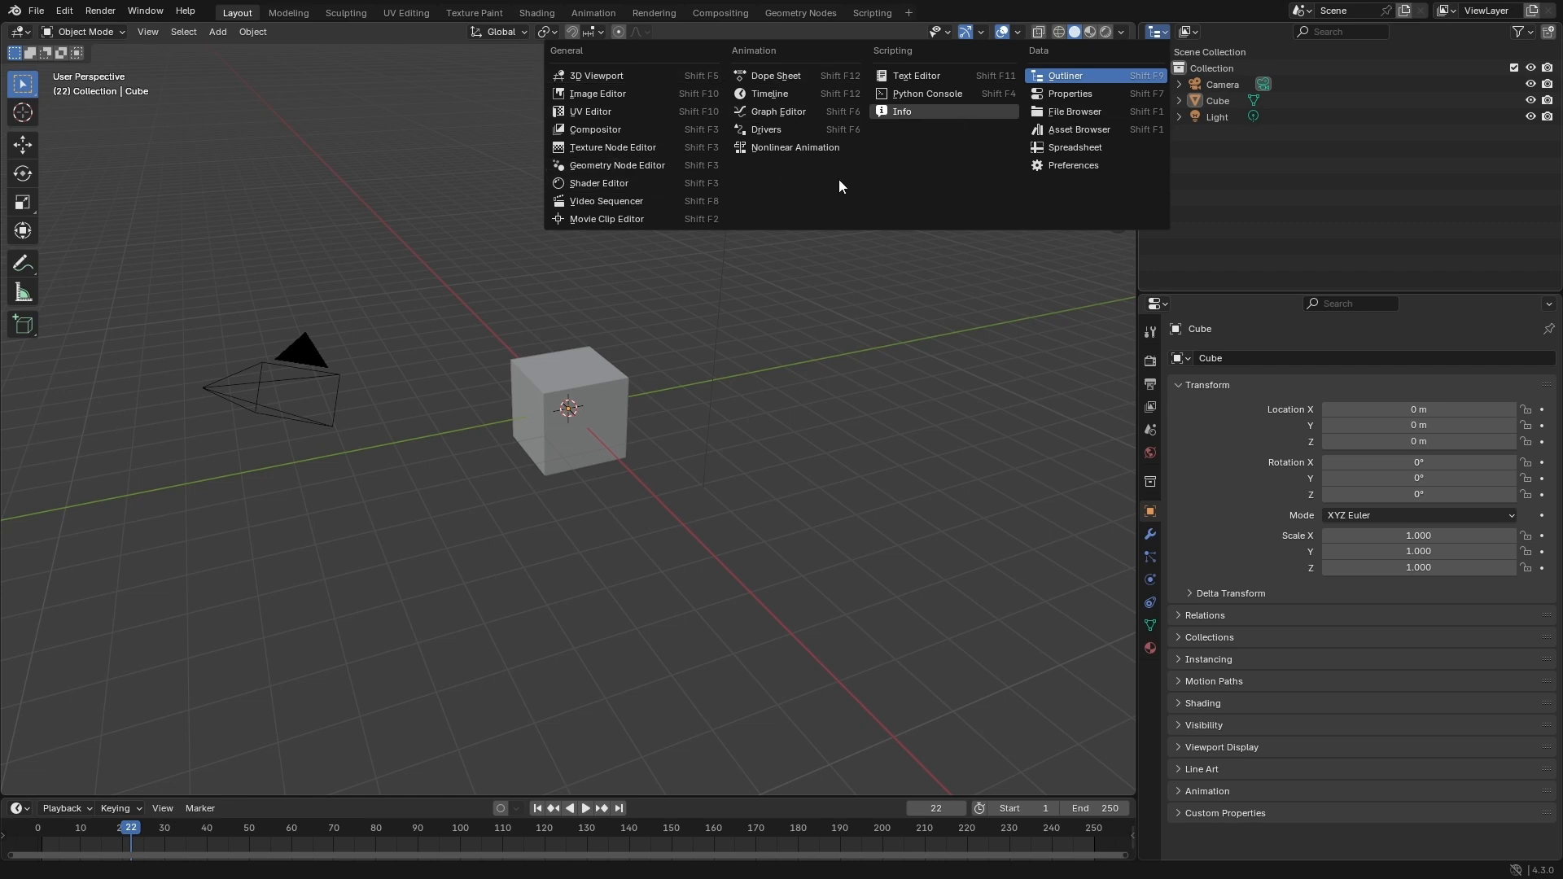
{"action": "left_click", "coordinate": [614, 127]}
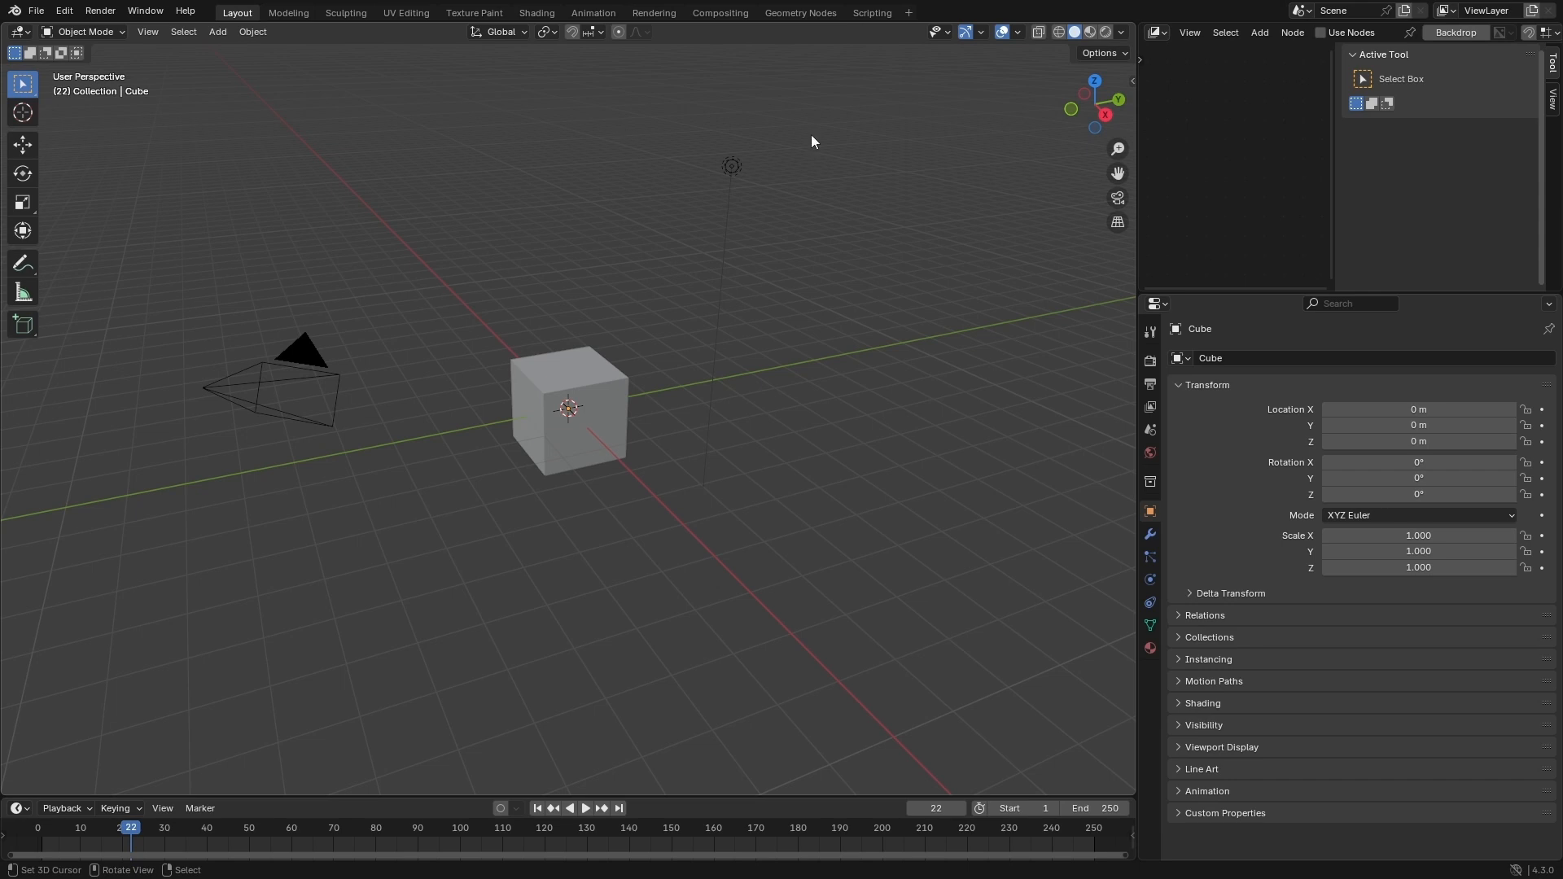
{"action": "left_click", "coordinate": [1157, 304]}
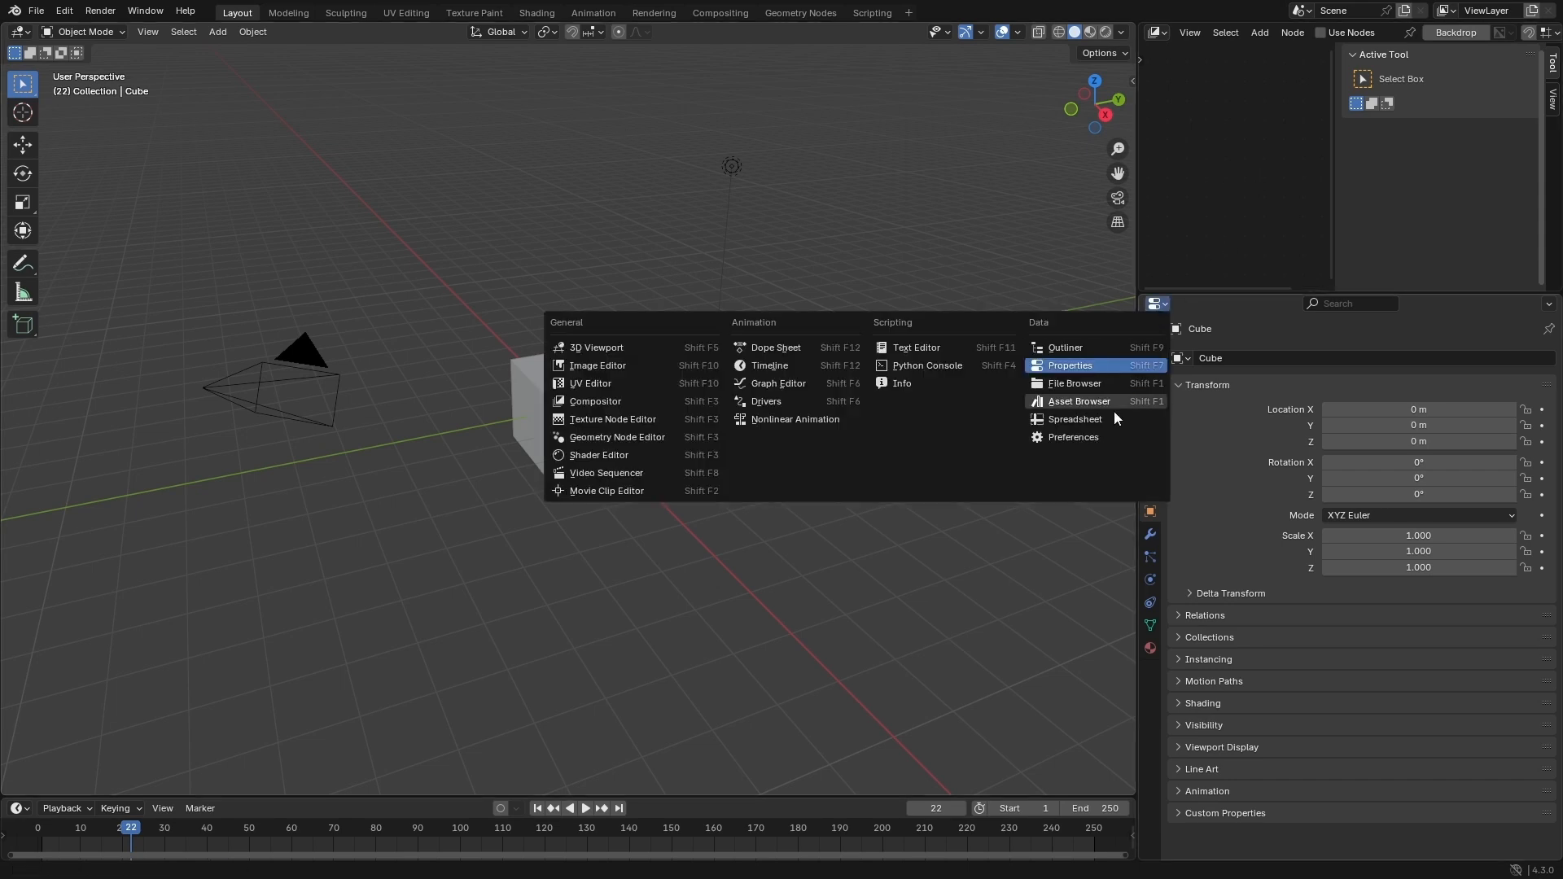
{"action": "left_click", "coordinate": [623, 456]}
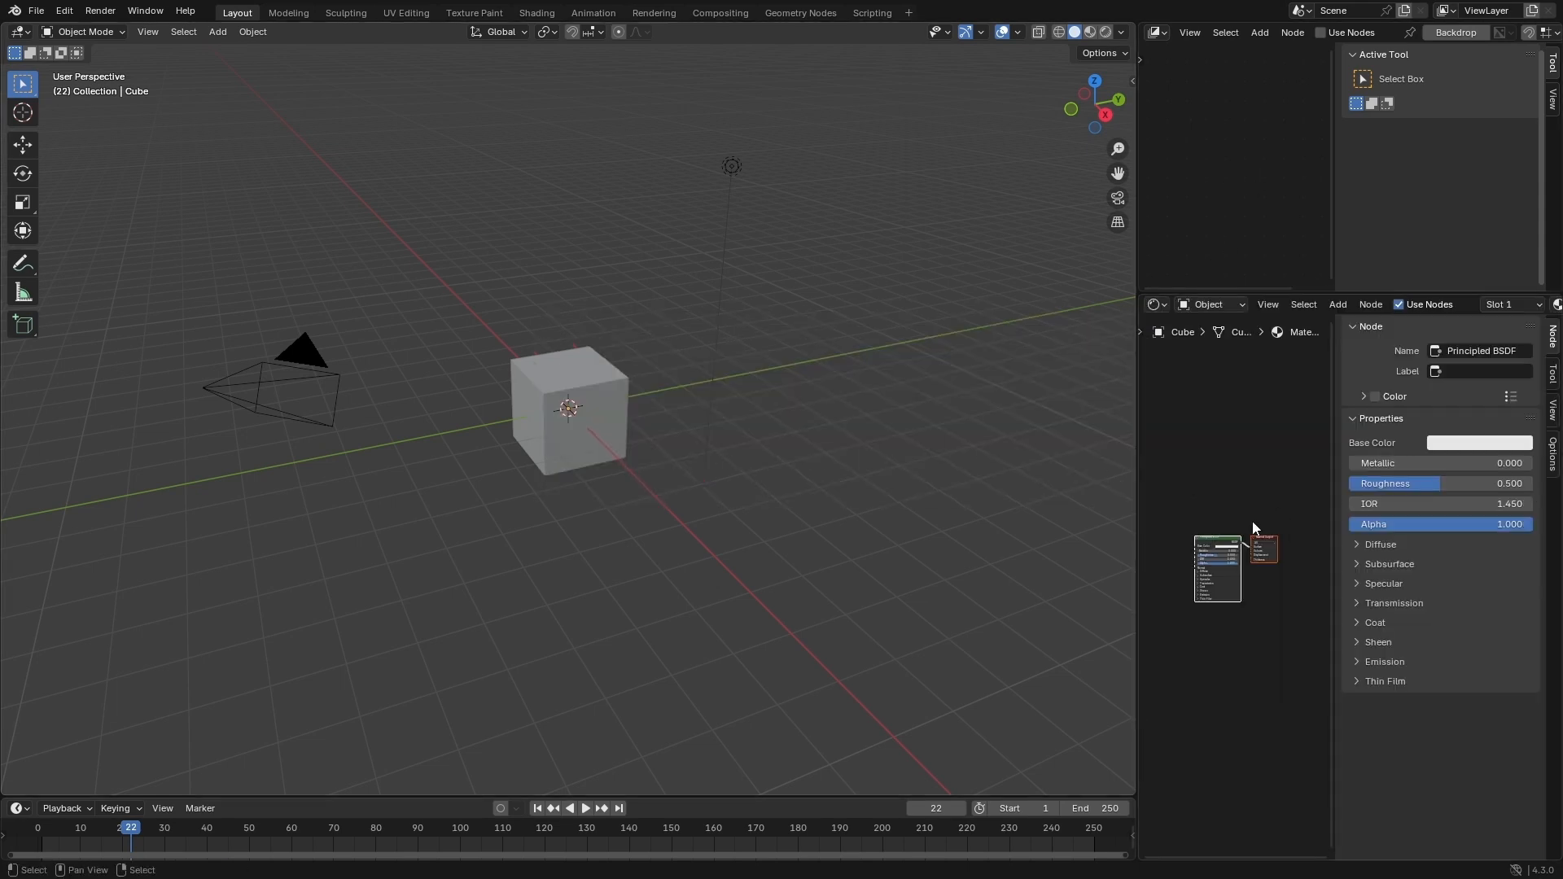
{"action": "middle_click_drag", "start_coordinate": [1237, 593], "coordinate": [1284, 618], "text": "ctrl"}
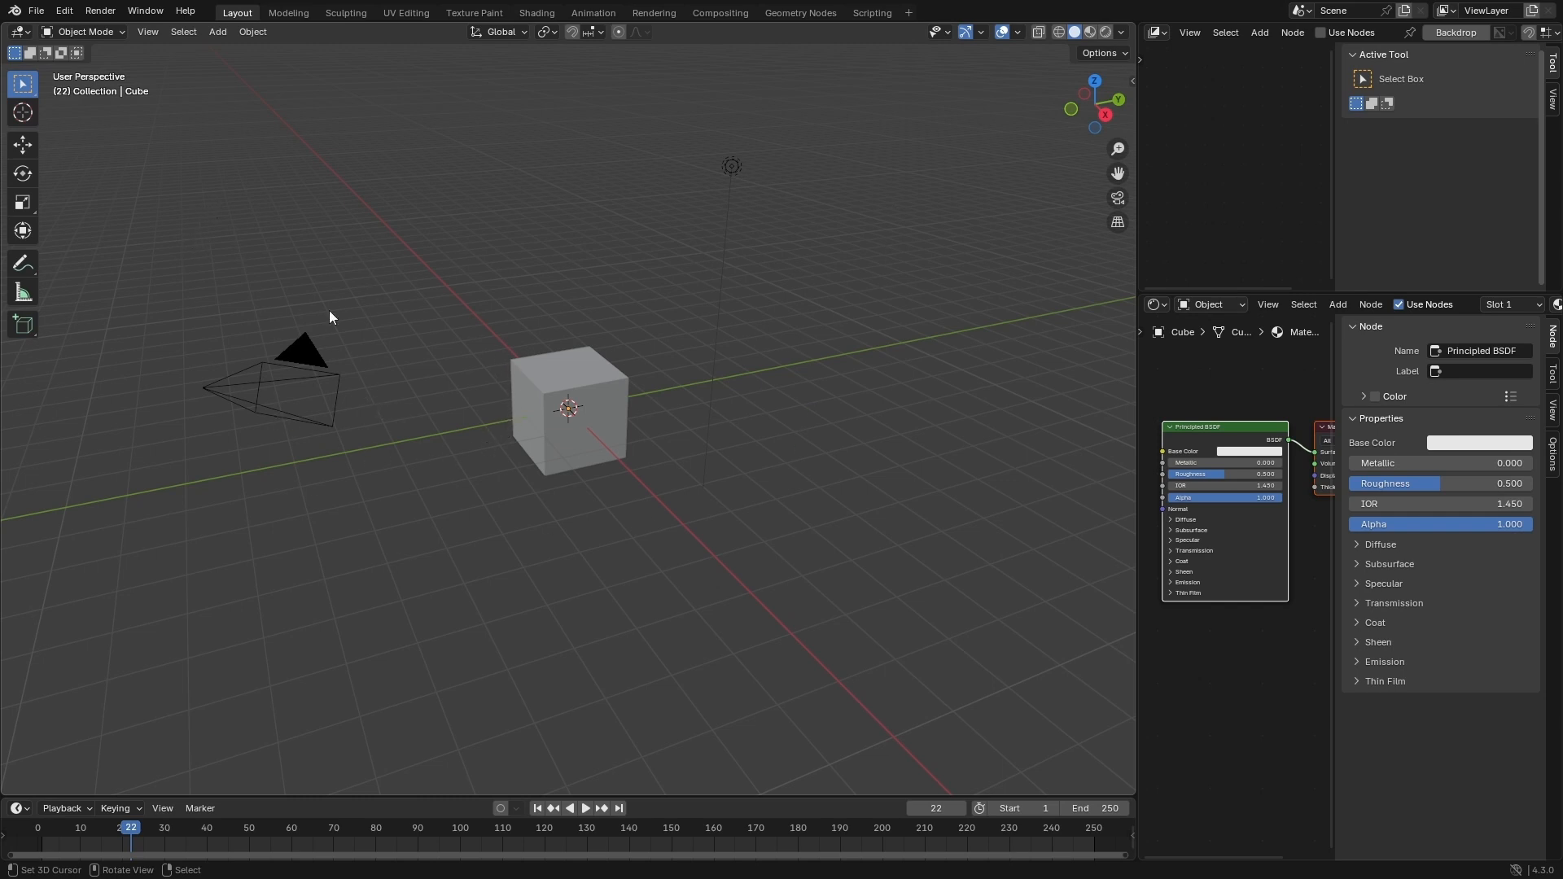
Save the current layout as the default startup file, overwriting the main startup file
{"action": "left_click", "coordinate": [36, 11]}
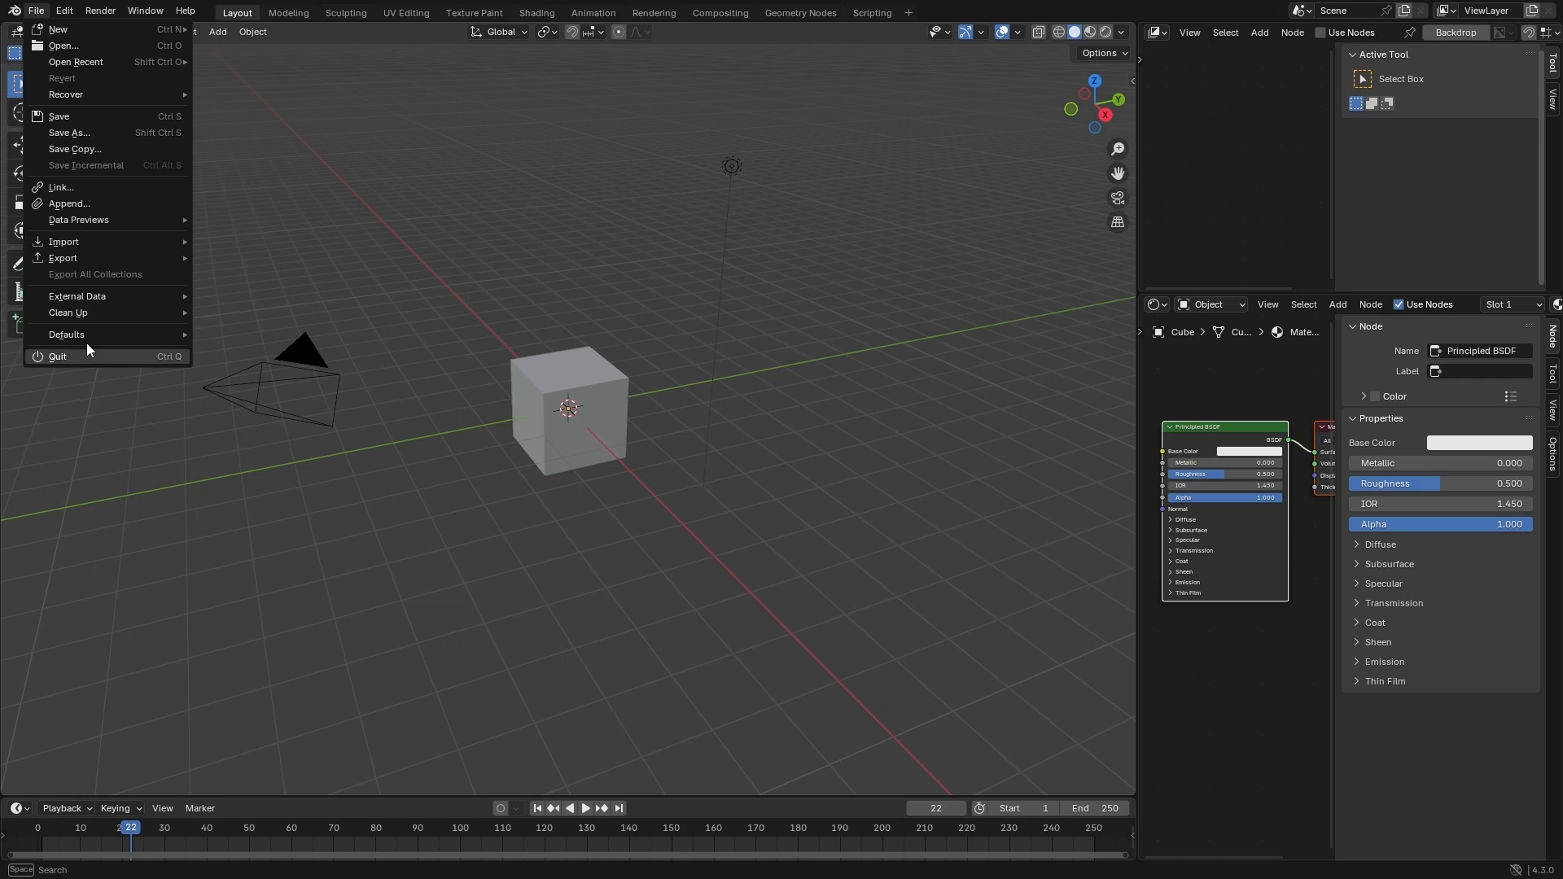
{"action": "mouse_move", "coordinate": [84, 335]}
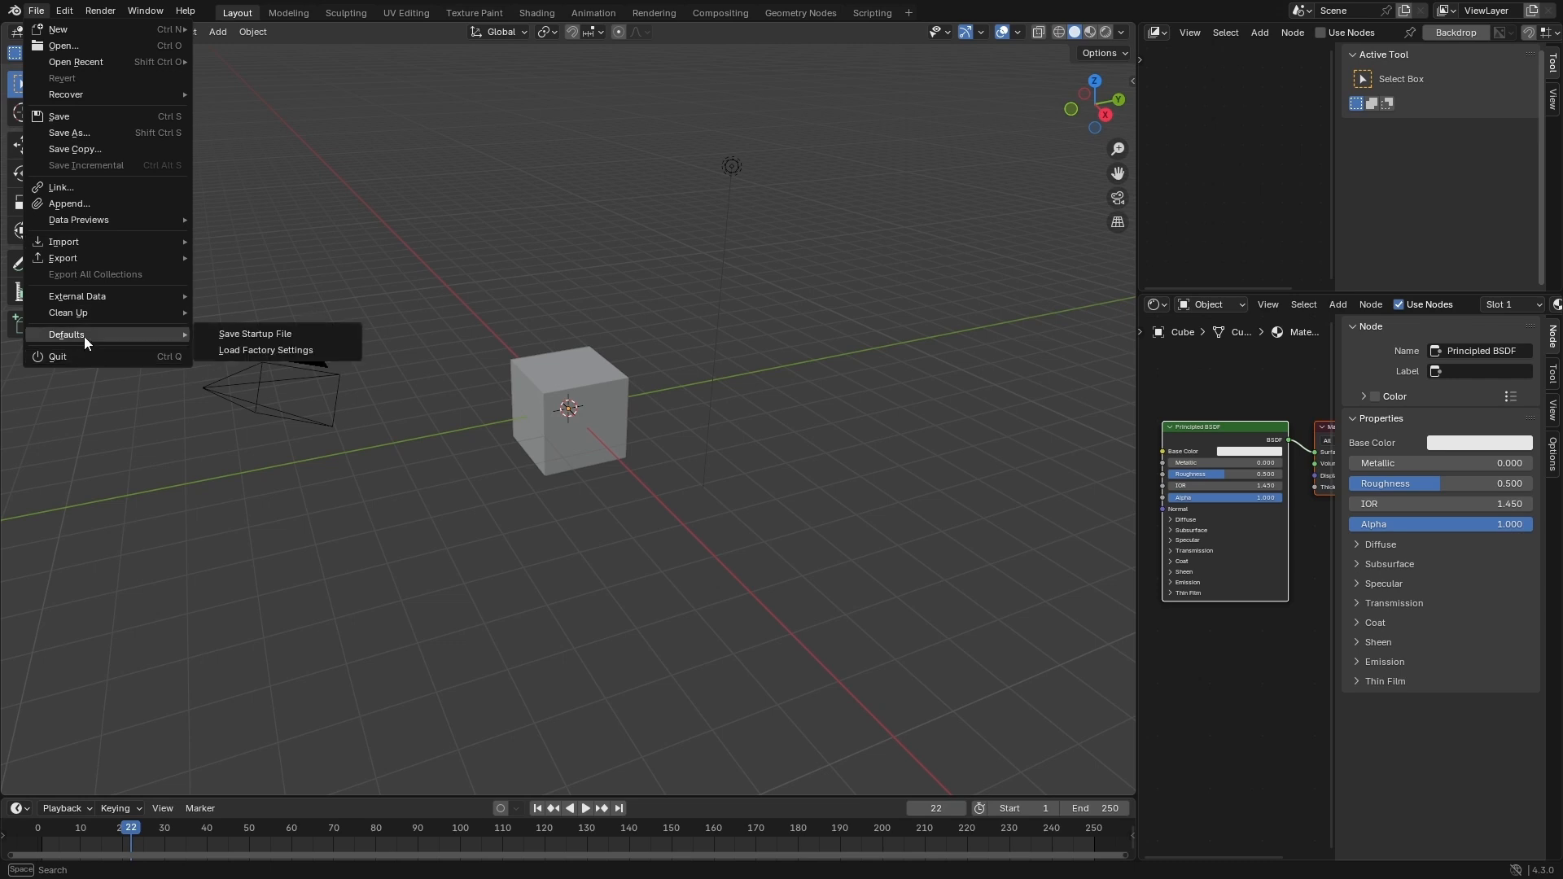
{"action": "left_click", "coordinate": [252, 336]}
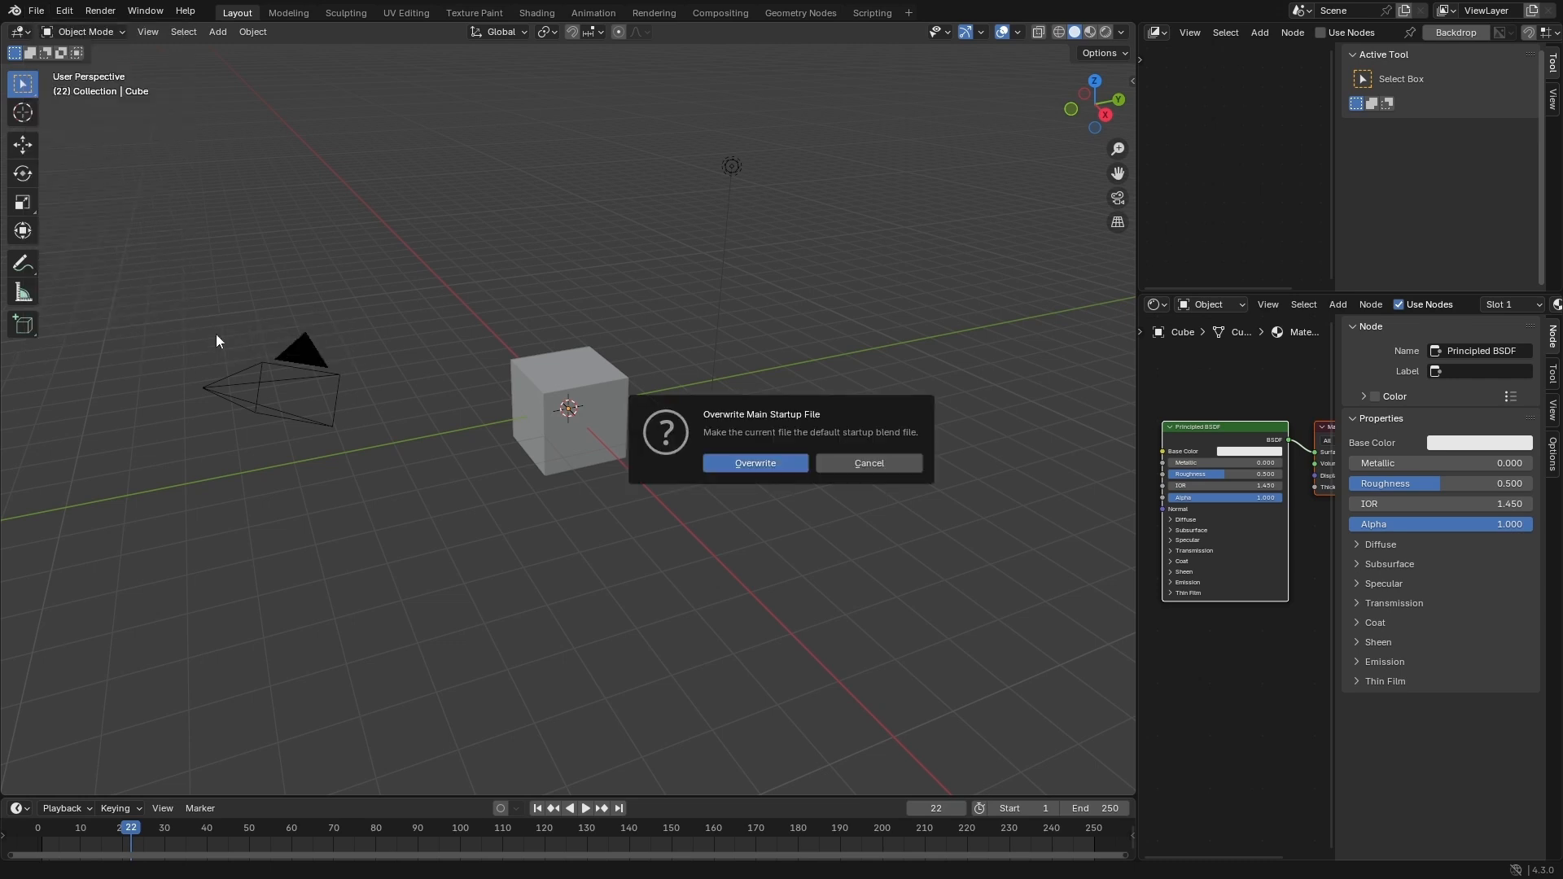
{"action": "left_click", "coordinate": [775, 464]}
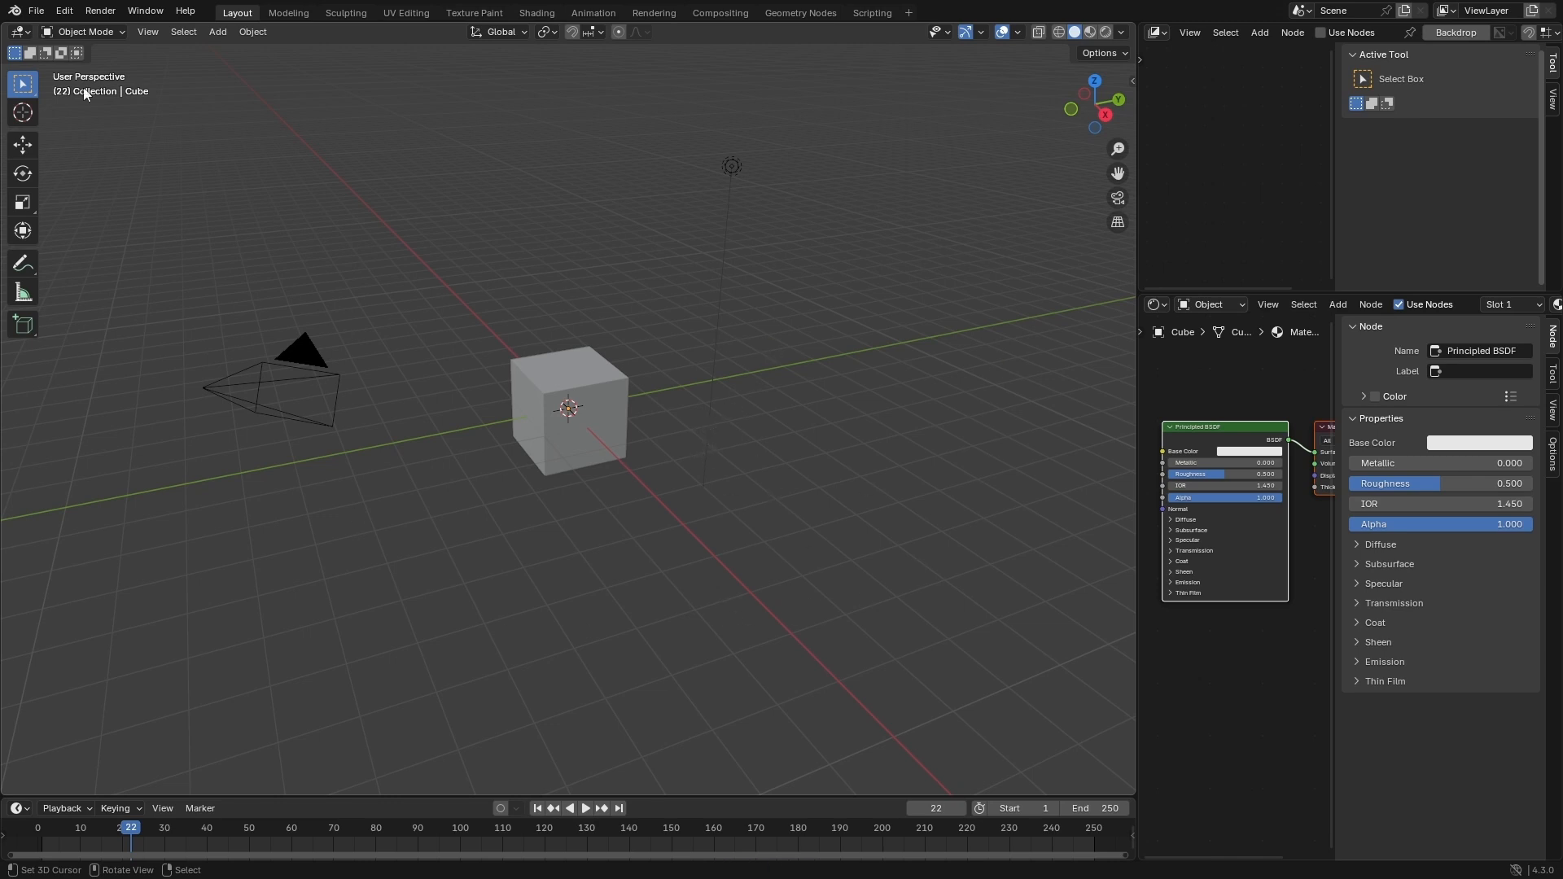
Load the factory settings to restore the default startup file and preferences, abandoning the unsaved changes
{"action": "left_click", "coordinate": [38, 12]}
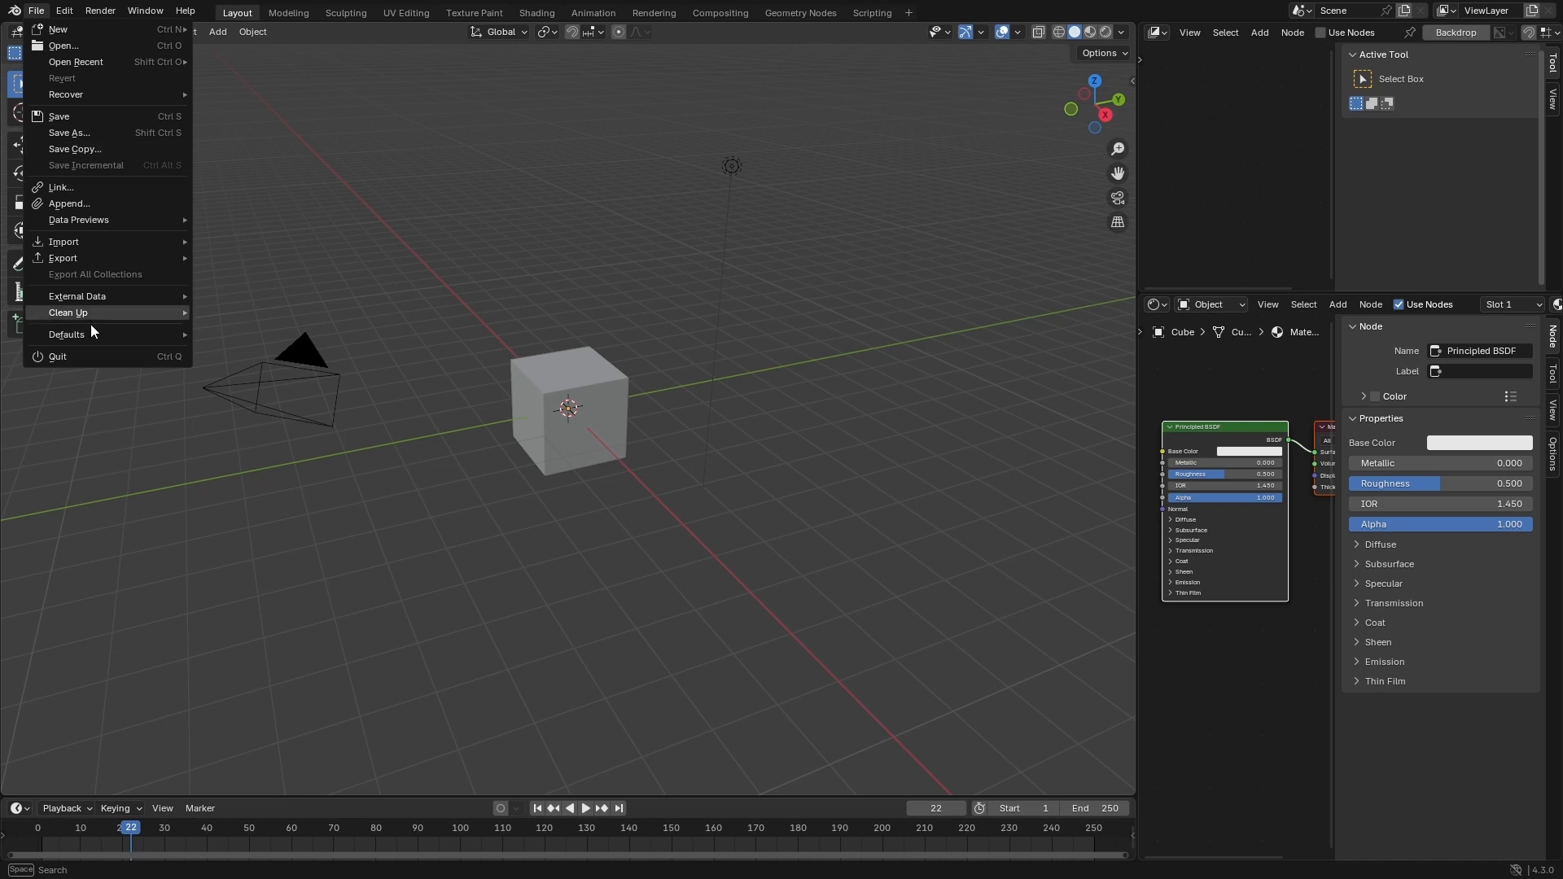
{"action": "mouse_move", "coordinate": [90, 335]}
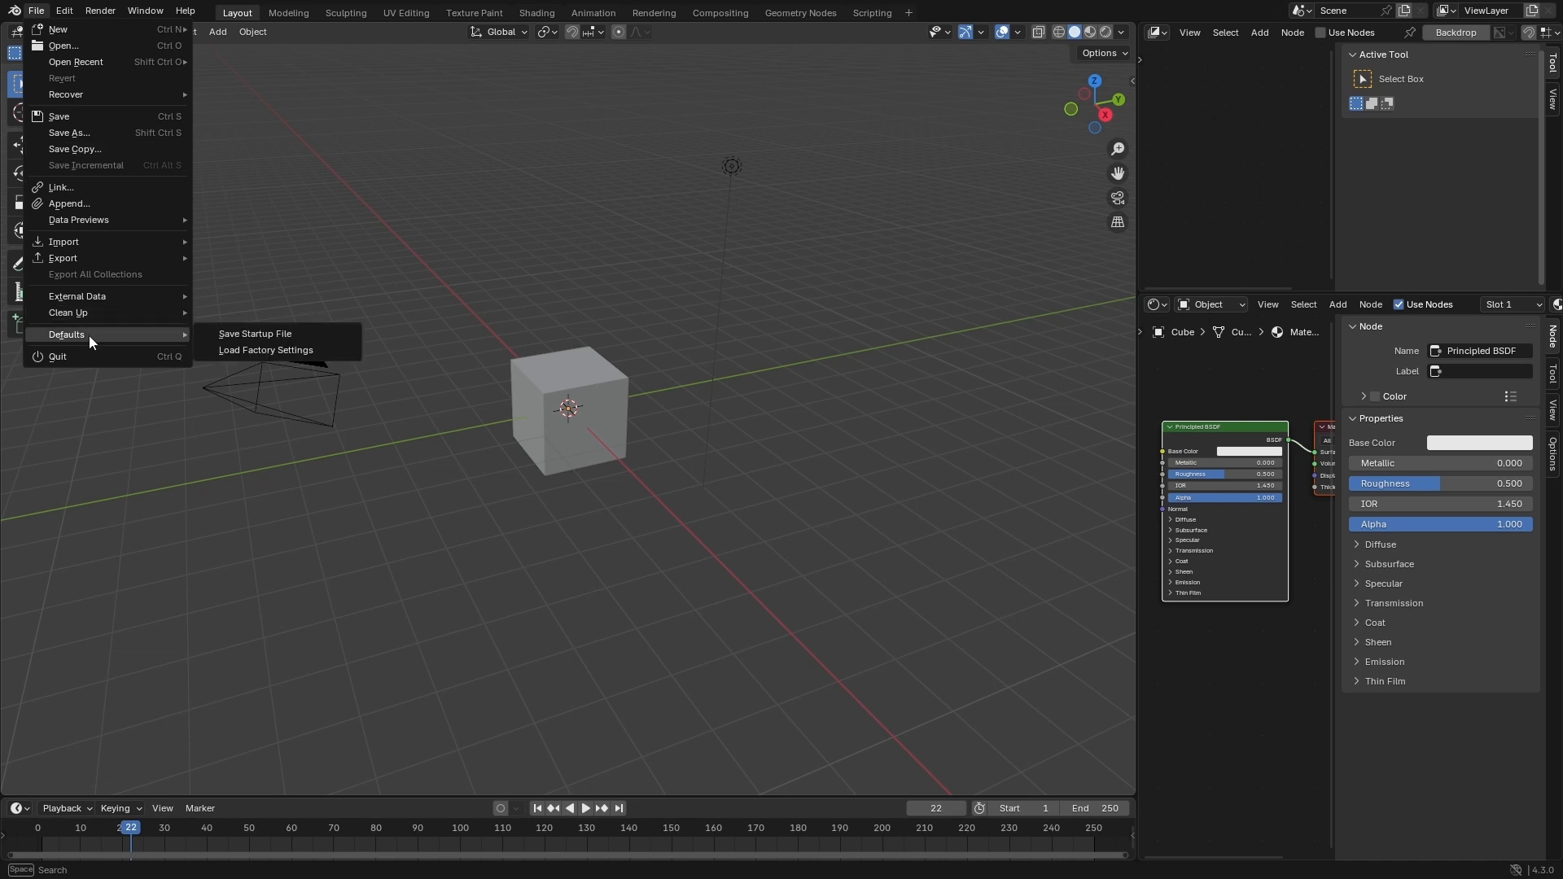
{"action": "left_click", "coordinate": [301, 346]}
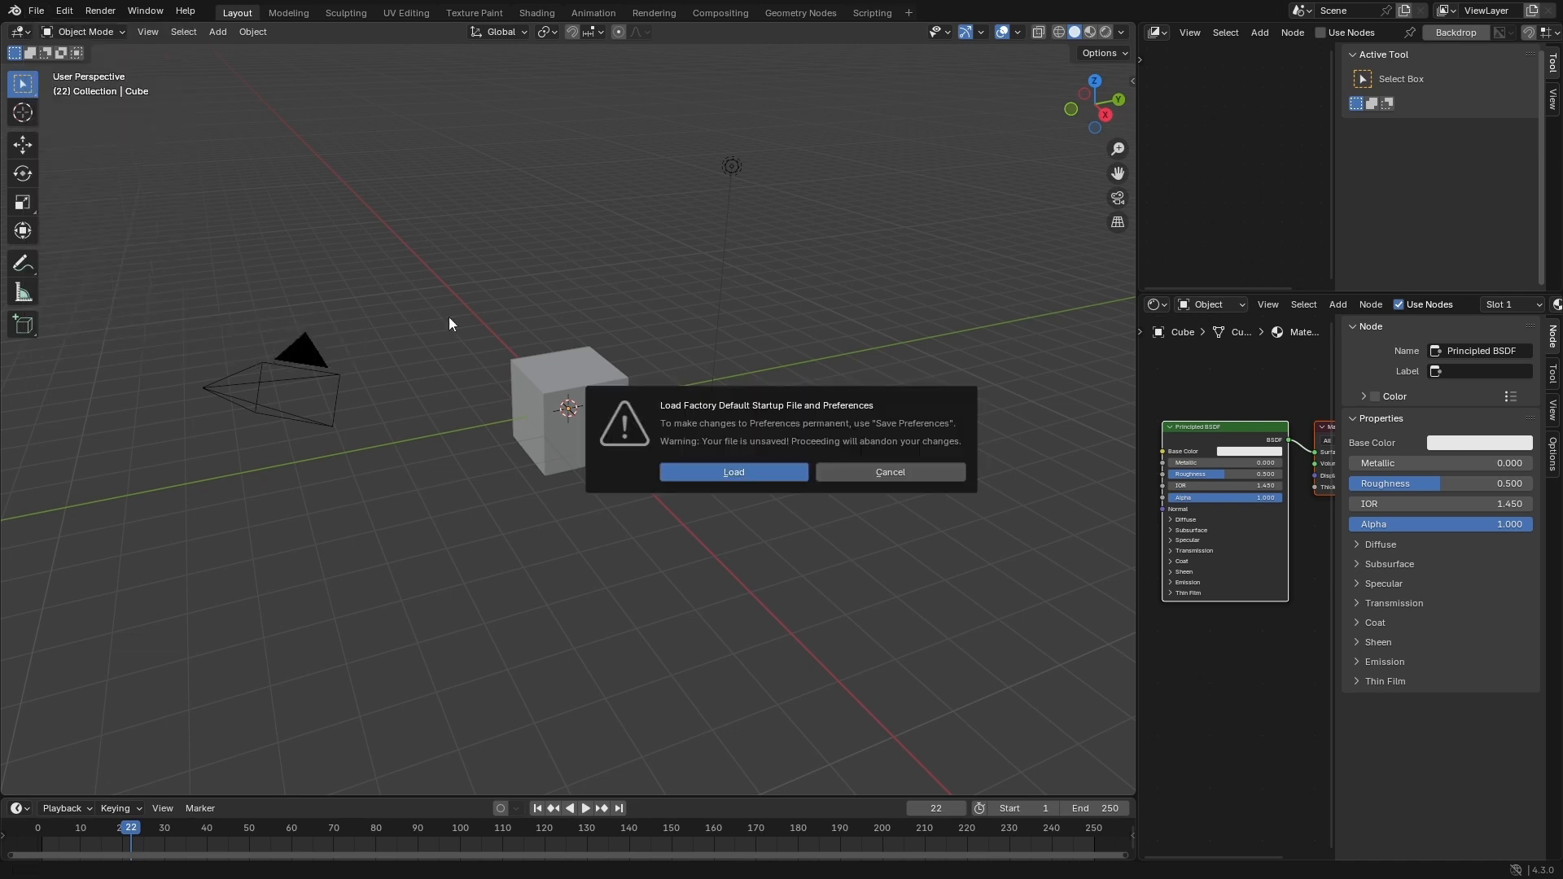
{"action": "left_click", "coordinate": [740, 473]}
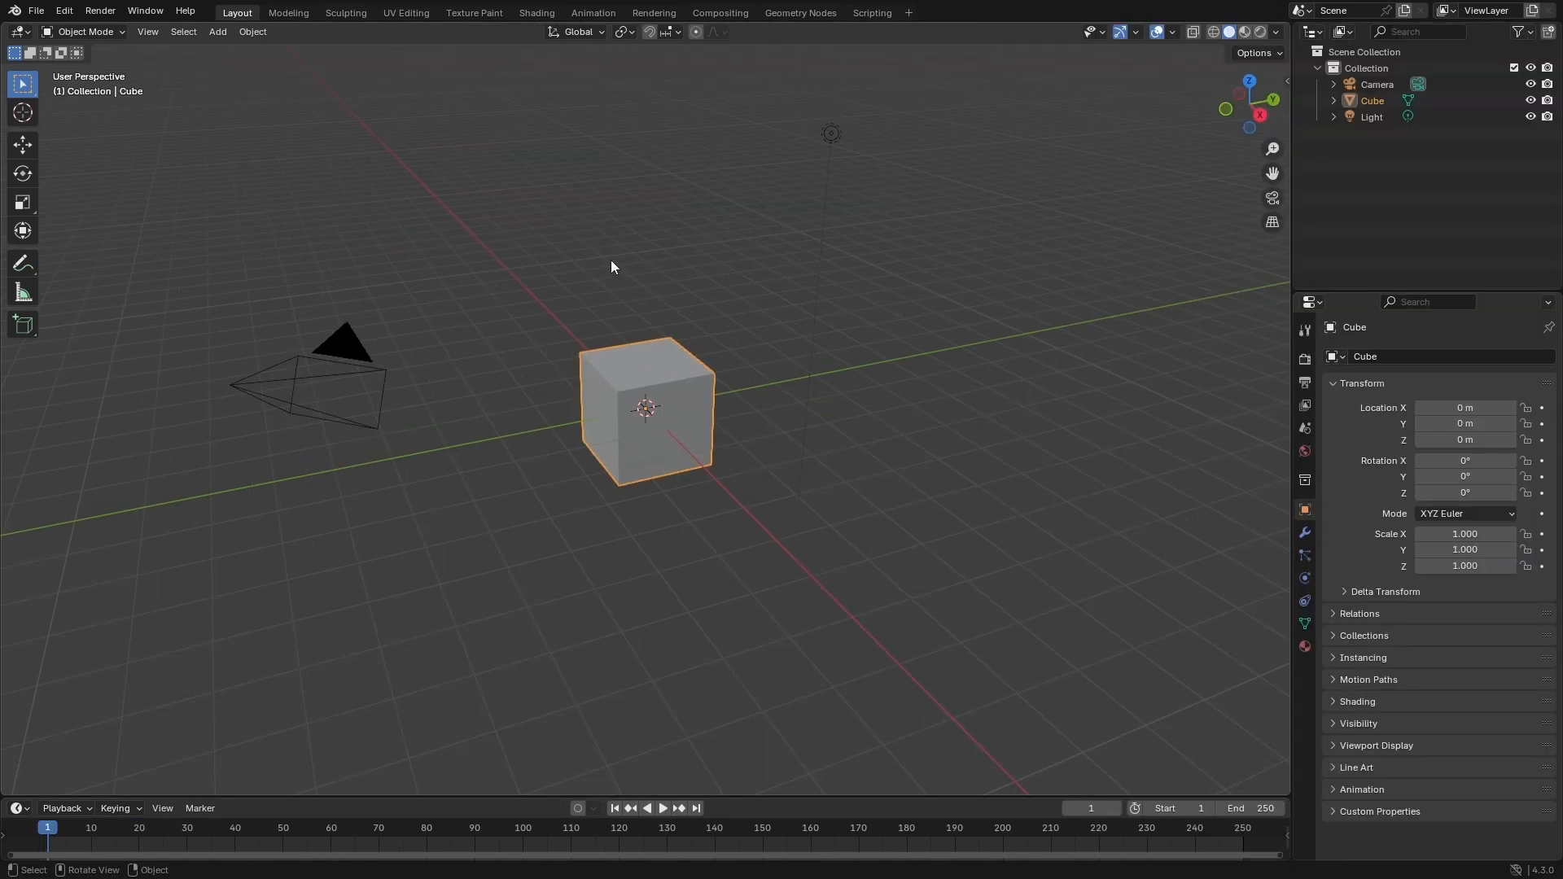